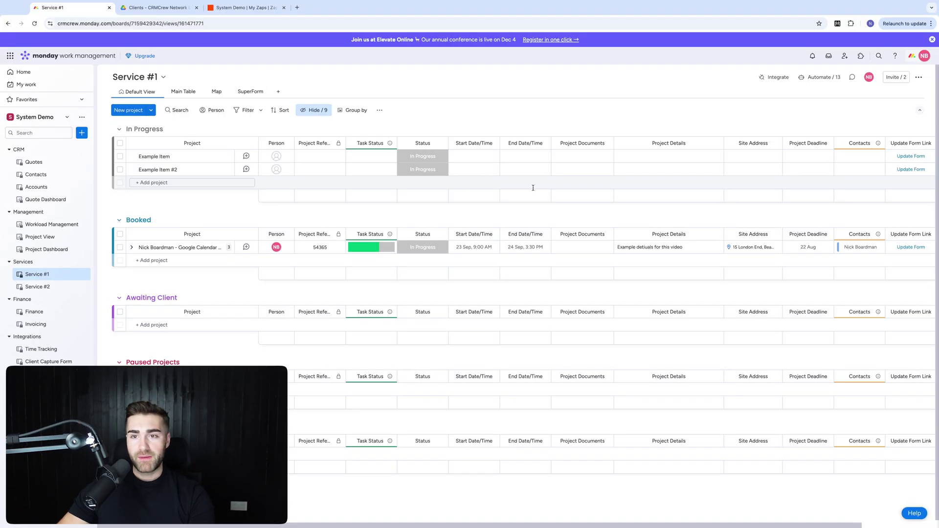
# Step: Add a Link column directly after the Project Documents file column and name it Project Documents
pyautogui.click(576, 157)
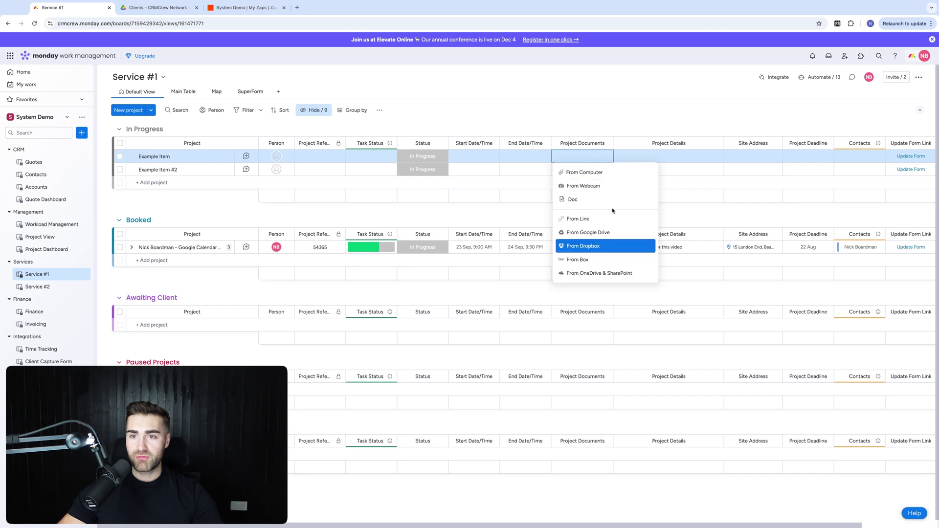
pyautogui.press('Escape')
pyautogui.click(606, 143)
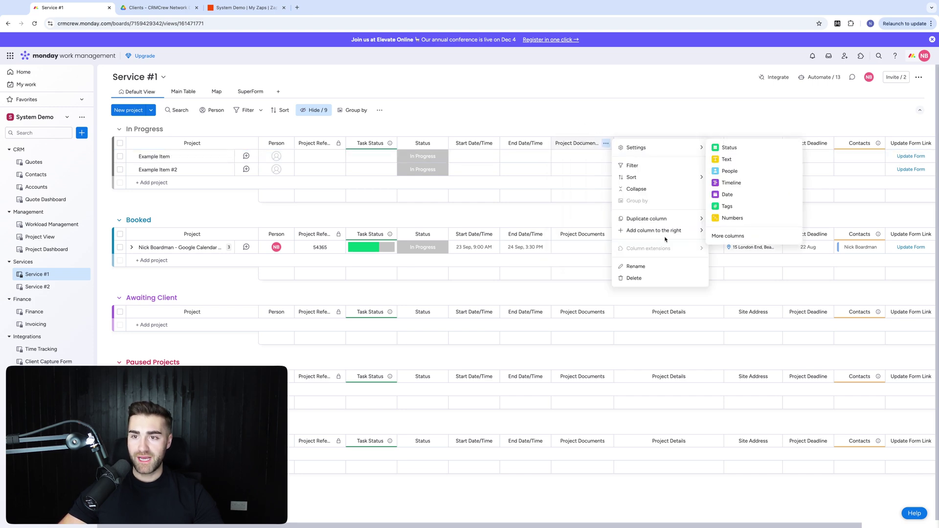
pyautogui.moveTo(659, 233)
pyautogui.click(741, 324)
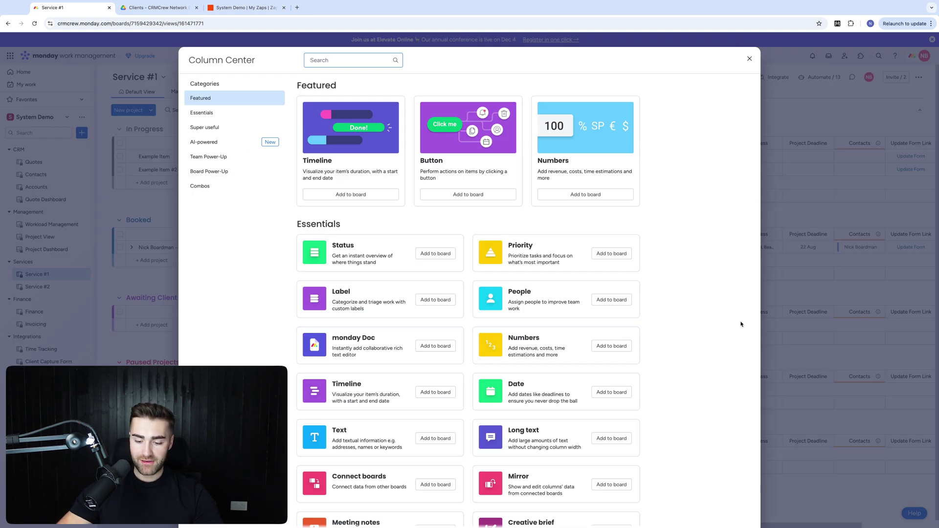
pyautogui.write('link')
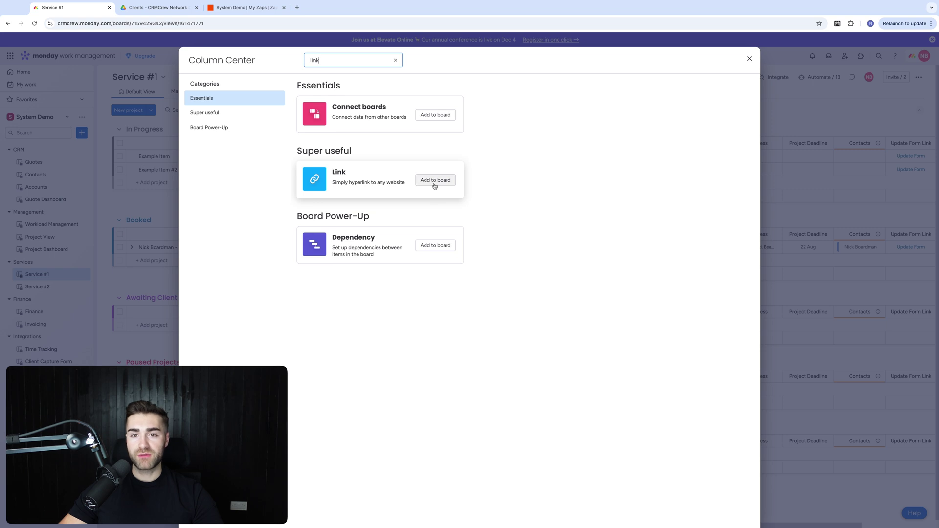
pyautogui.click(434, 181)
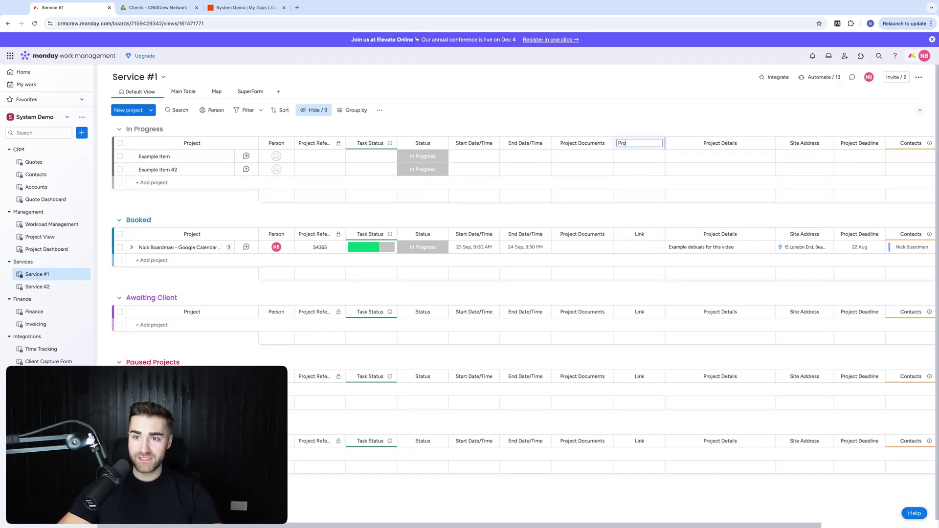
pyautogui.write('Project Documents')
pyautogui.press('Return')
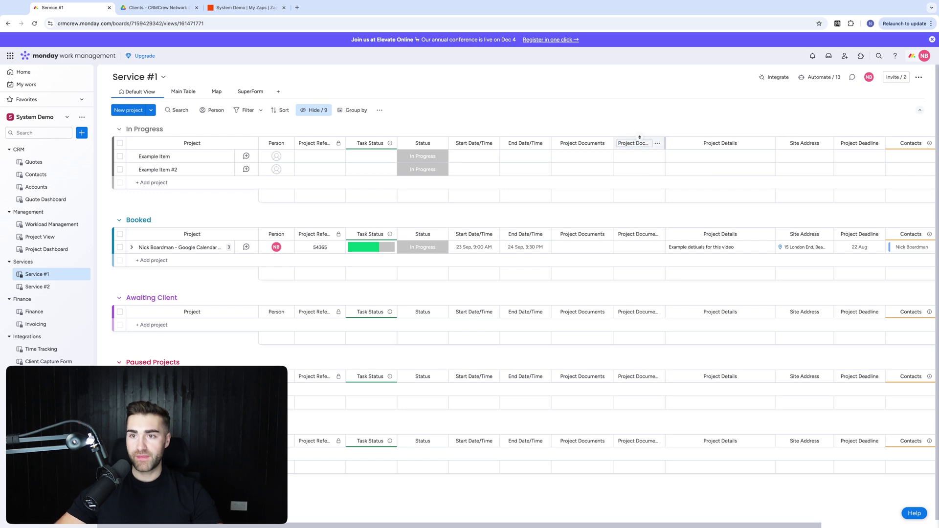
# Step: Delete the original Project Documents file column, then widen the new link column to fit its title
pyautogui.click(606, 143)
pyautogui.moveTo(622, 234)
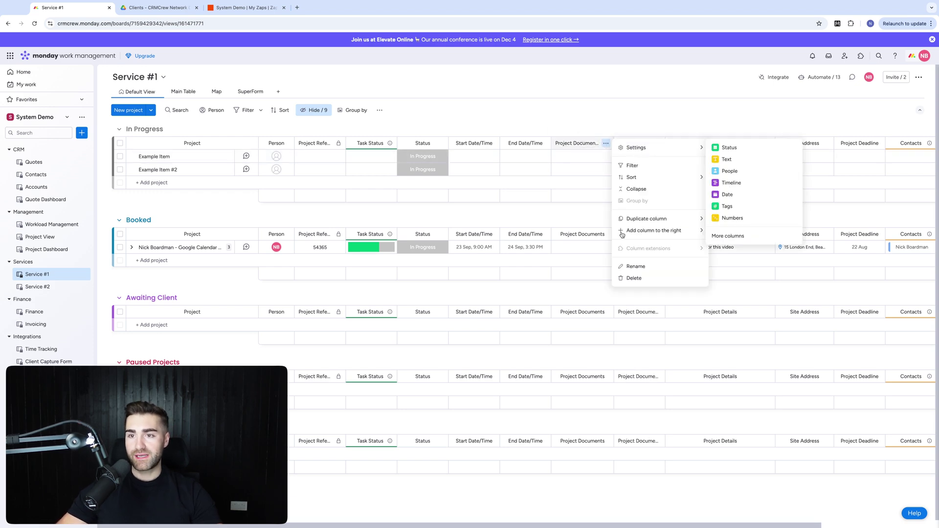
pyautogui.click(628, 278)
pyautogui.click(552, 90)
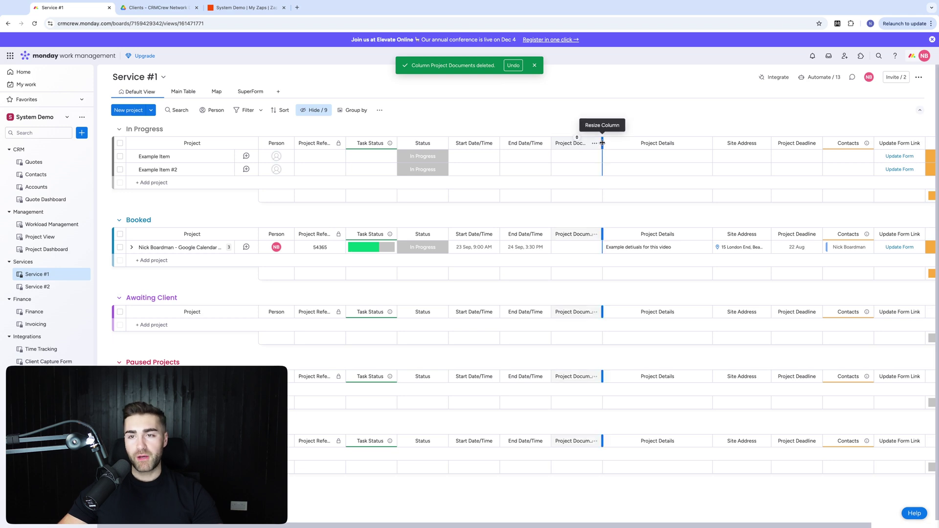
pyautogui.moveTo(601, 143); pyautogui.dragTo(620, 142)
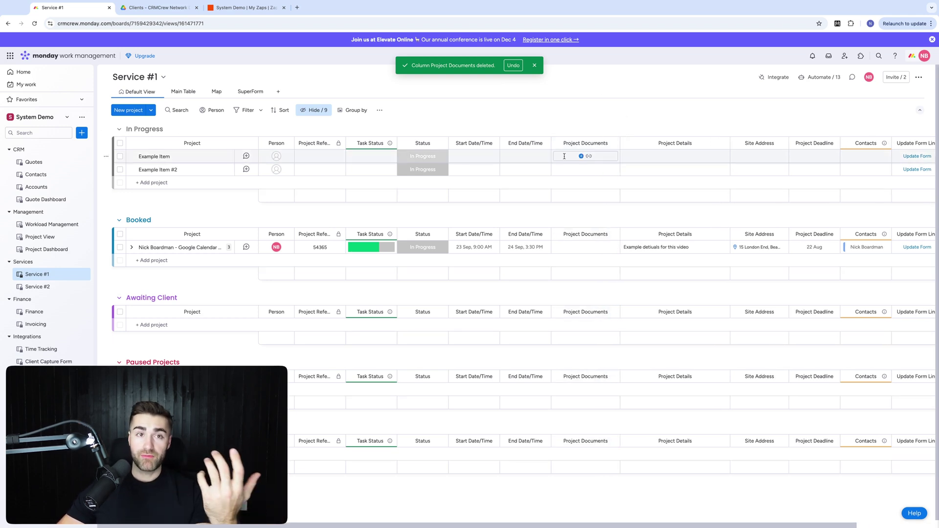
pyautogui.click(535, 68)
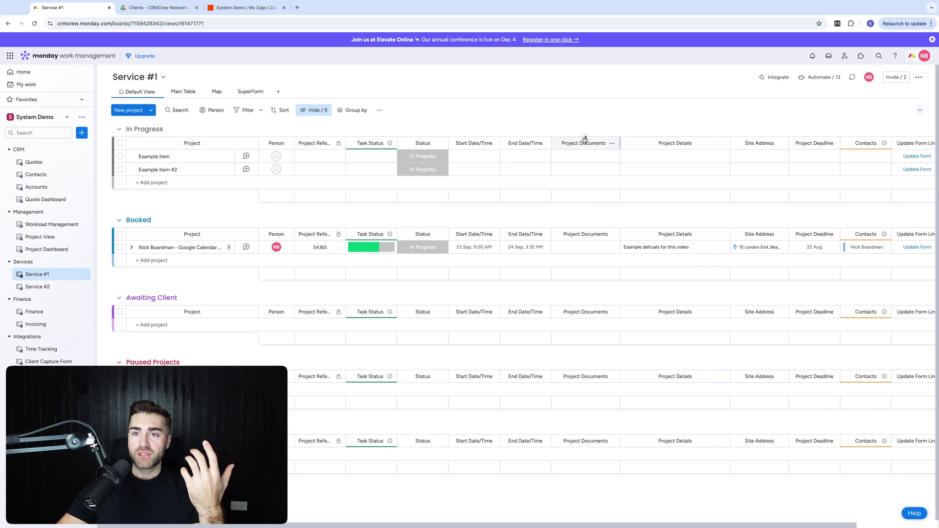
pyautogui.click(566, 157)
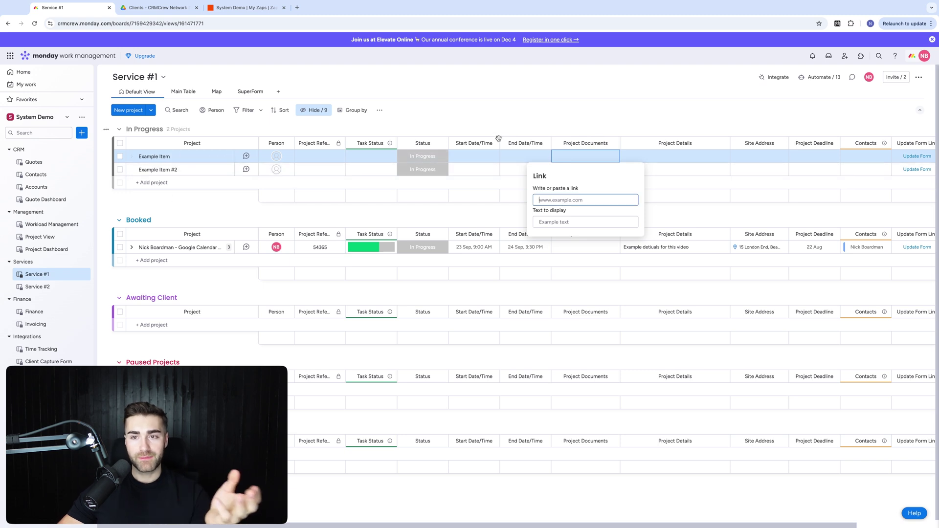
pyautogui.press('Escape')
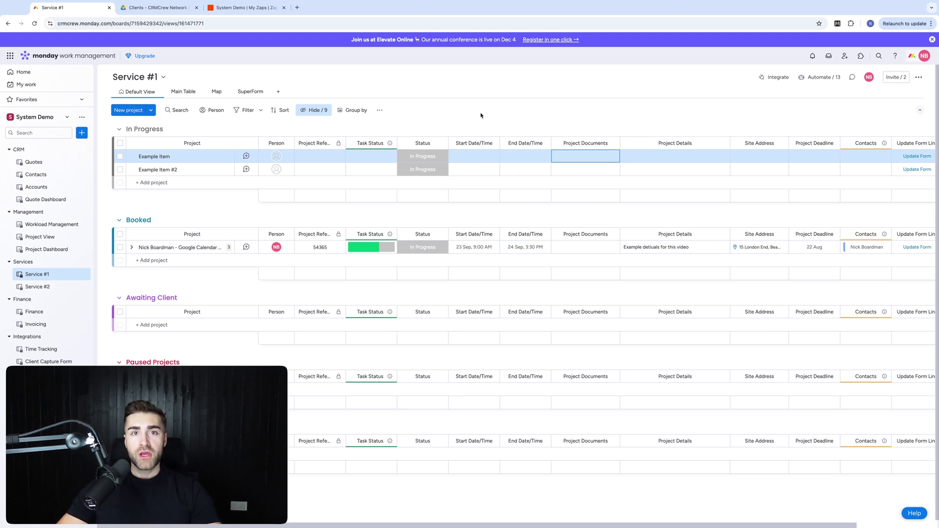
# Step: Switch to Zapier and create a new Zap in the System Demo folder with monday.com as the trigger app
pyautogui.click(258, 9)
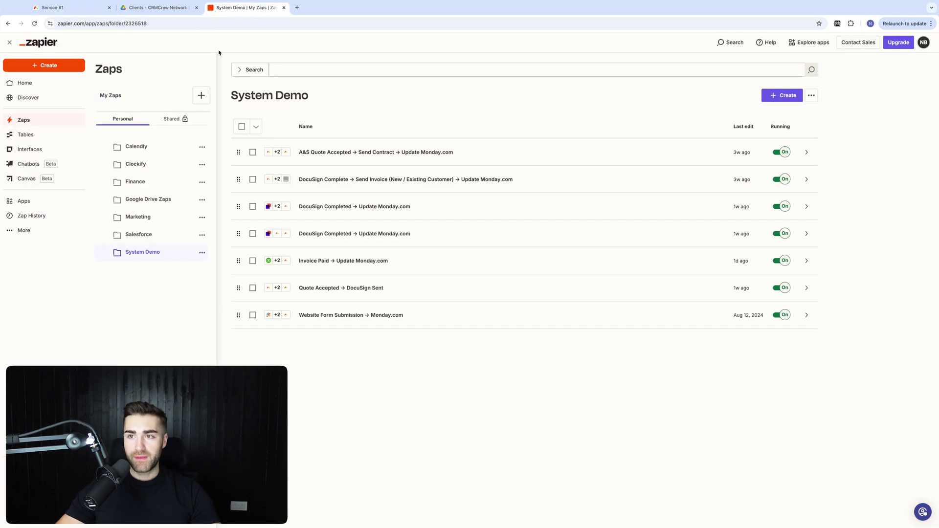
pyautogui.click(774, 97)
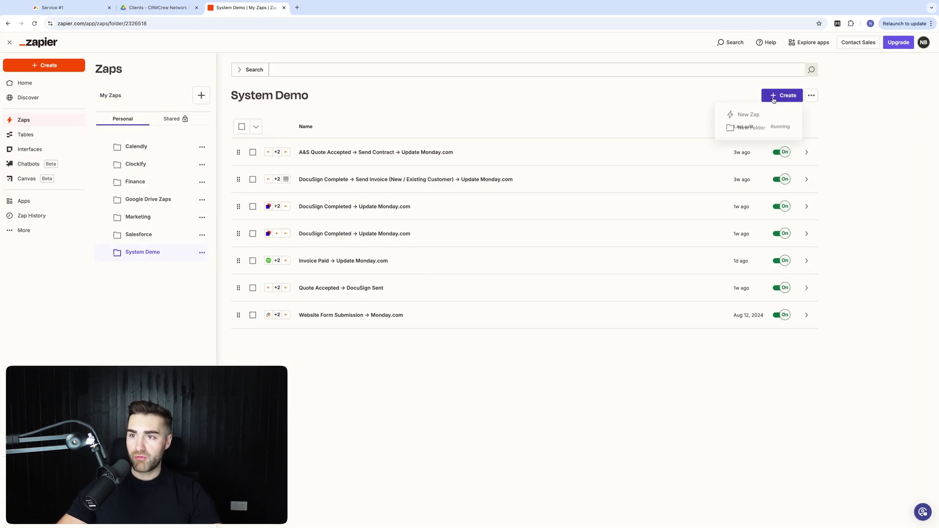
pyautogui.click(747, 115)
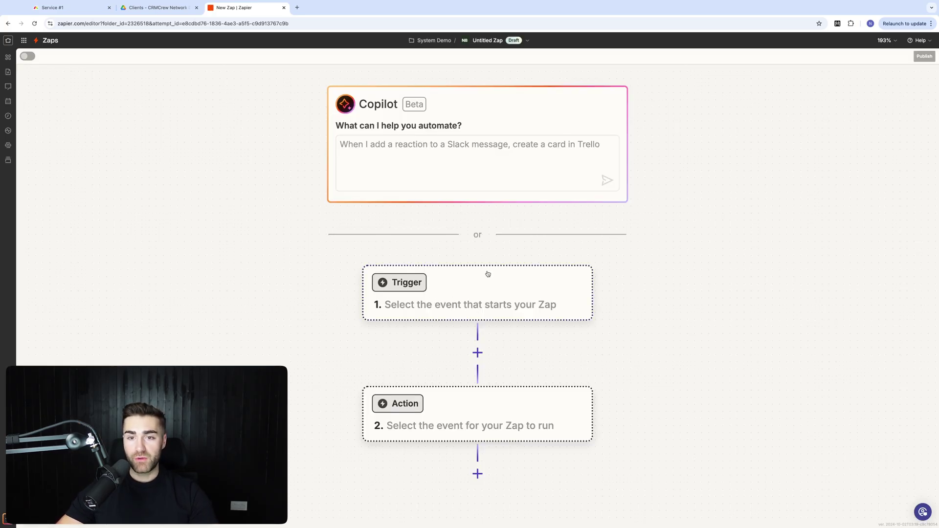
pyautogui.click(483, 289)
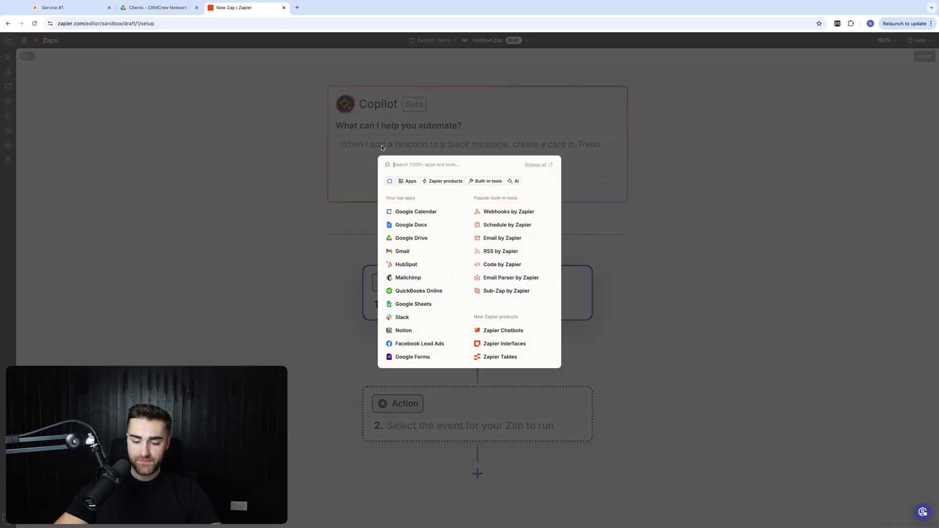
pyautogui.write('monday,.com')
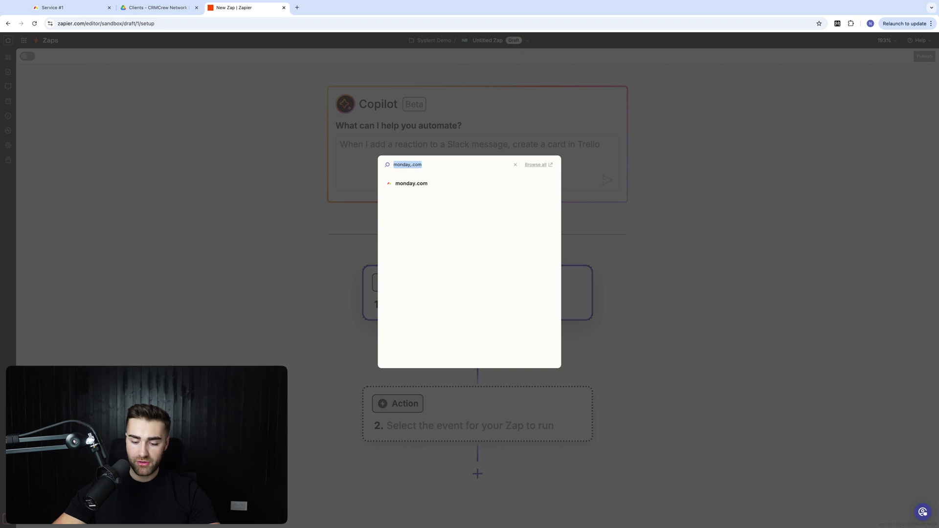
pyautogui.click(413, 185)
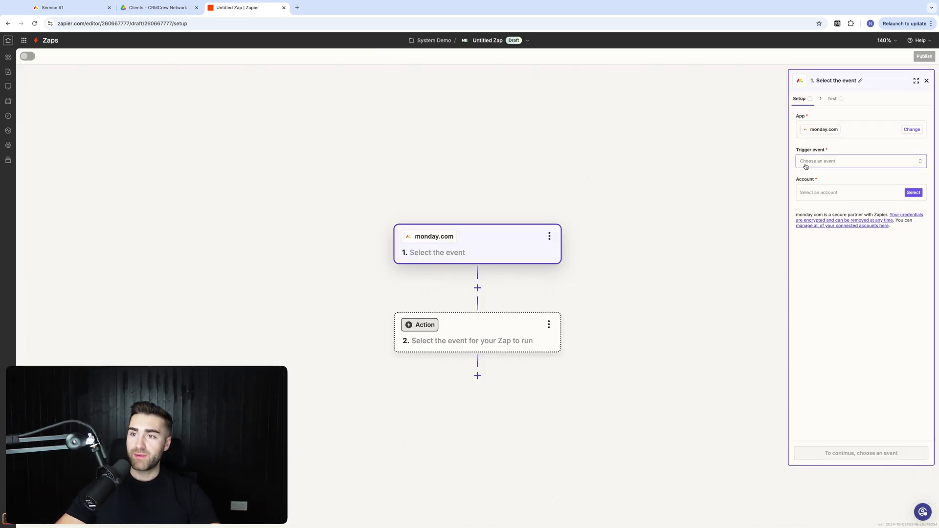
# Step: Set the trigger event to New Item in Board and use the monday.com account that is already used in existing Zaps
pyautogui.click(806, 167)
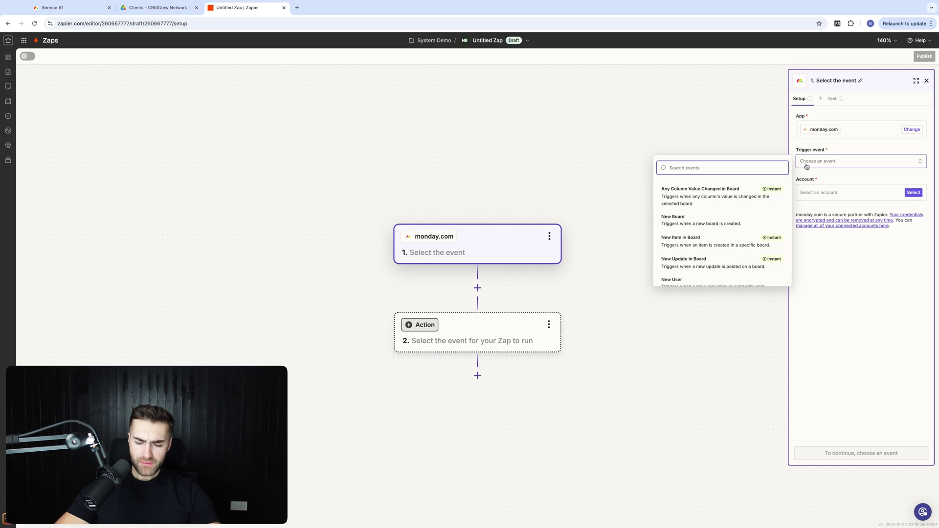
pyautogui.write('item c')
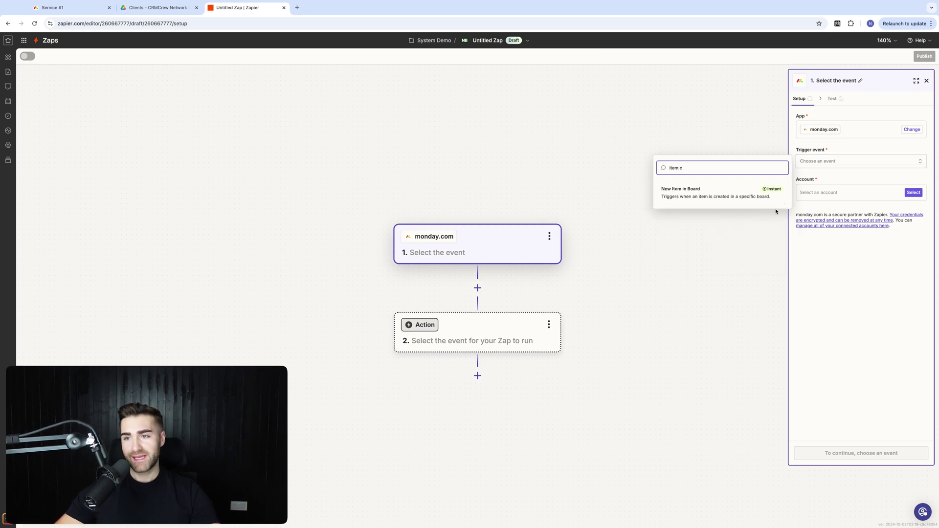
pyautogui.click(706, 193)
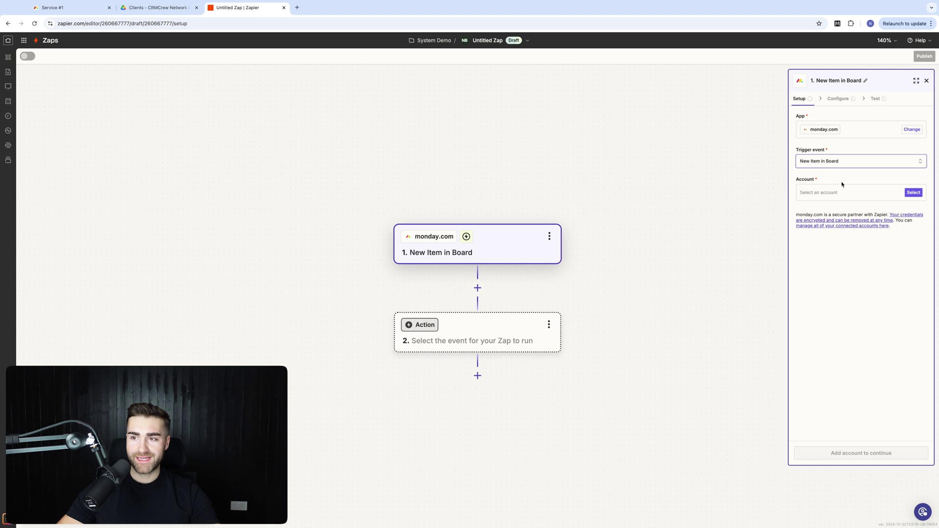
pyautogui.click(913, 193)
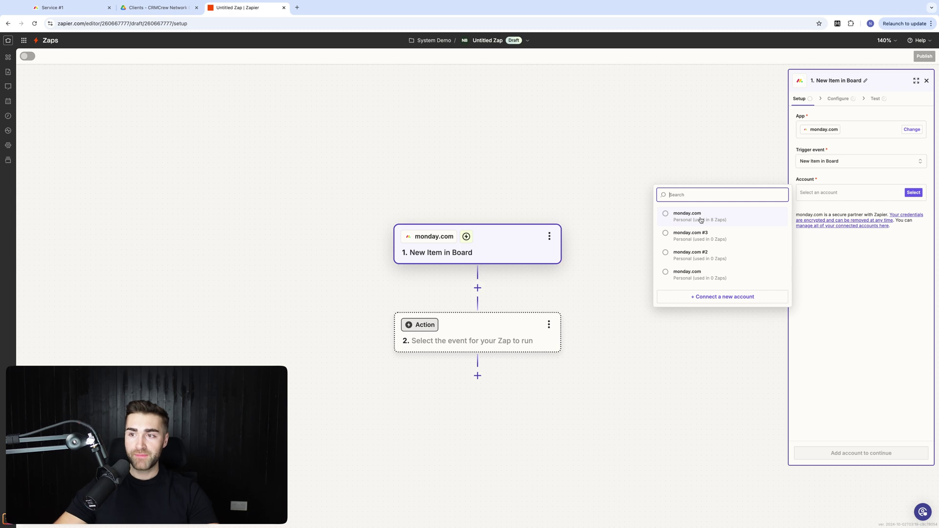
pyautogui.press('Escape')
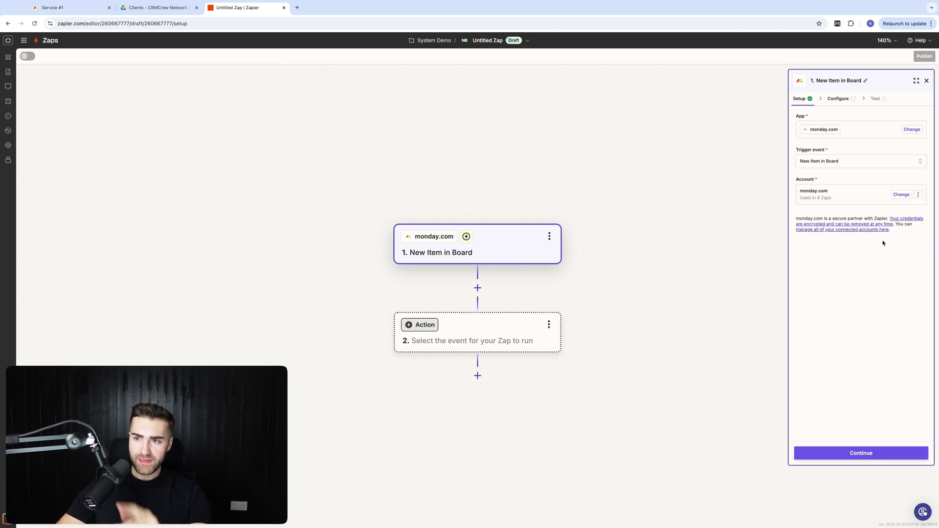
pyautogui.click(846, 461)
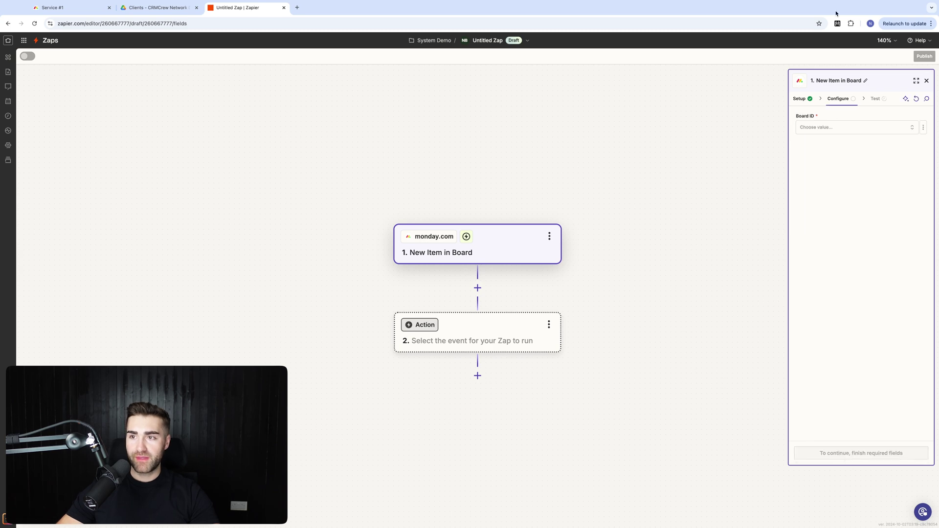
# Step: Set the trigger's board to Service #1 and test the trigger
pyautogui.click(822, 129)
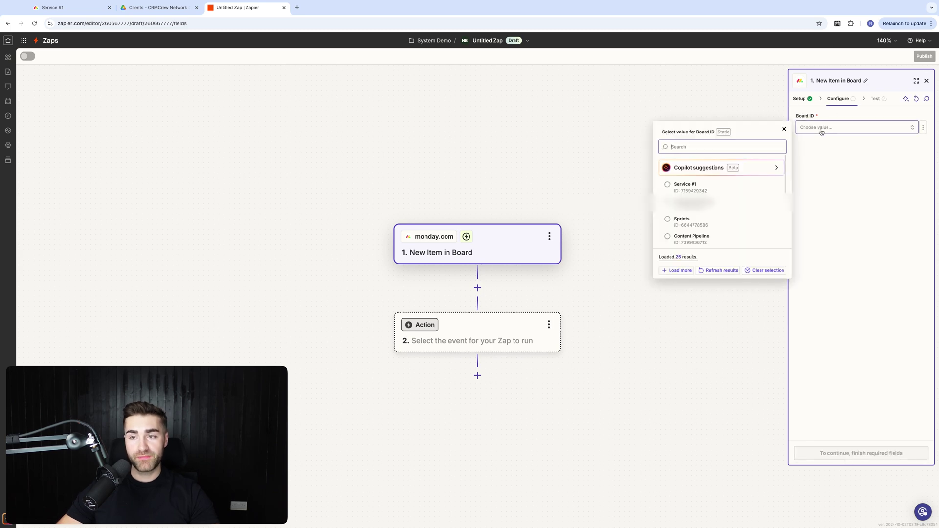
pyautogui.click(702, 186)
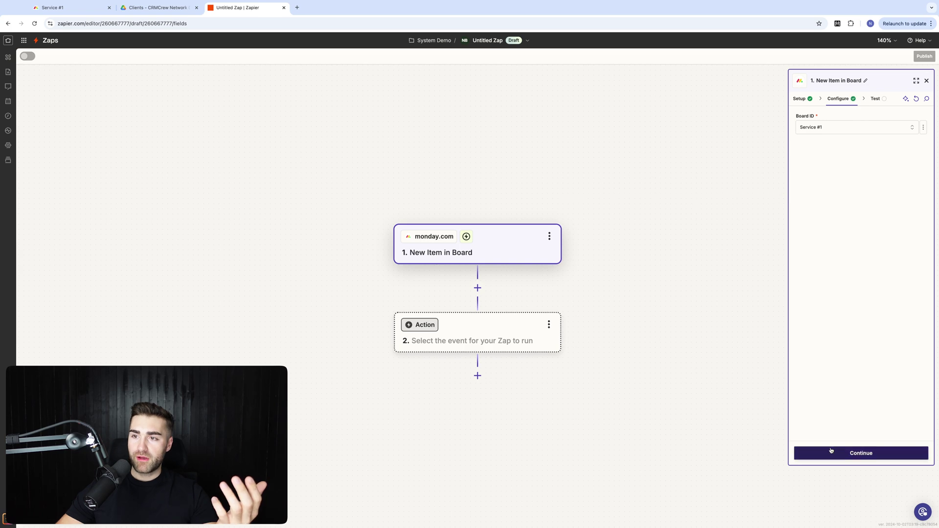
pyautogui.click(830, 453)
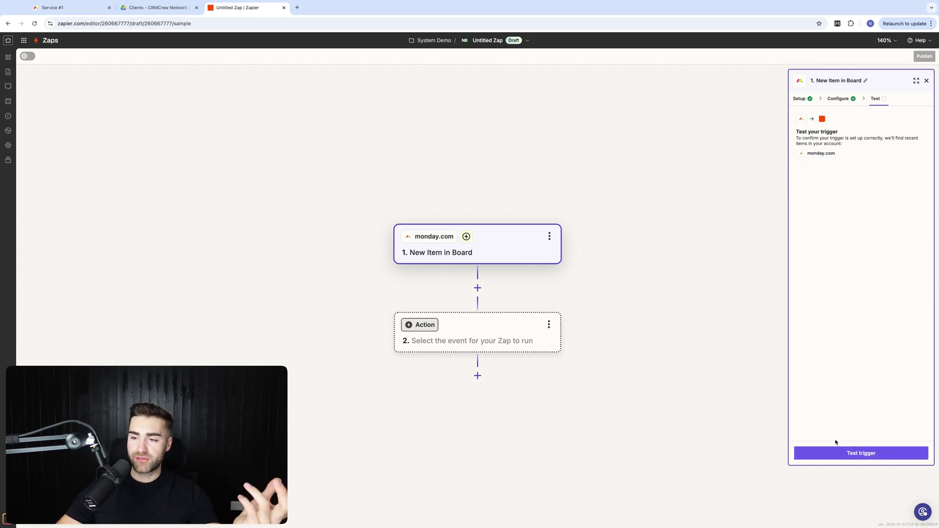
pyautogui.click(839, 452)
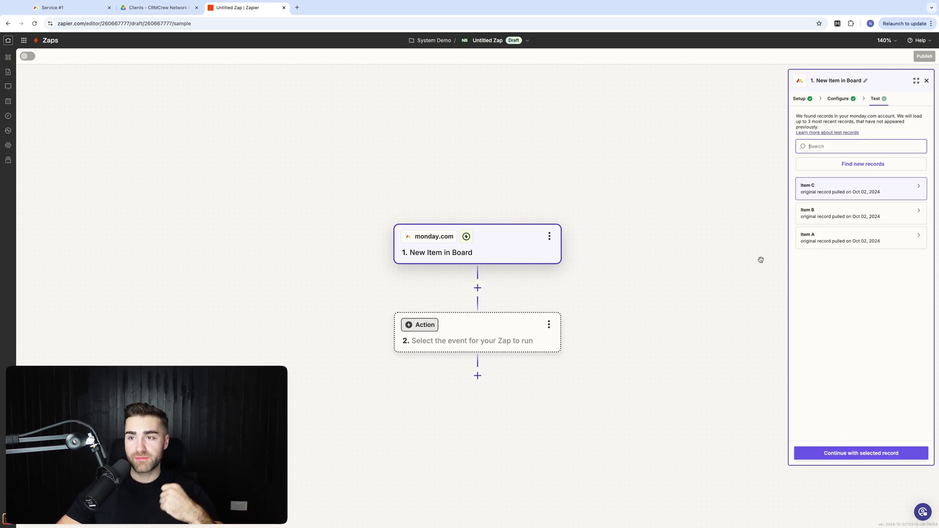
# Step: Review the data fields of test record Item C and continue with it as the selected record
pyautogui.moveTo(851, 191)
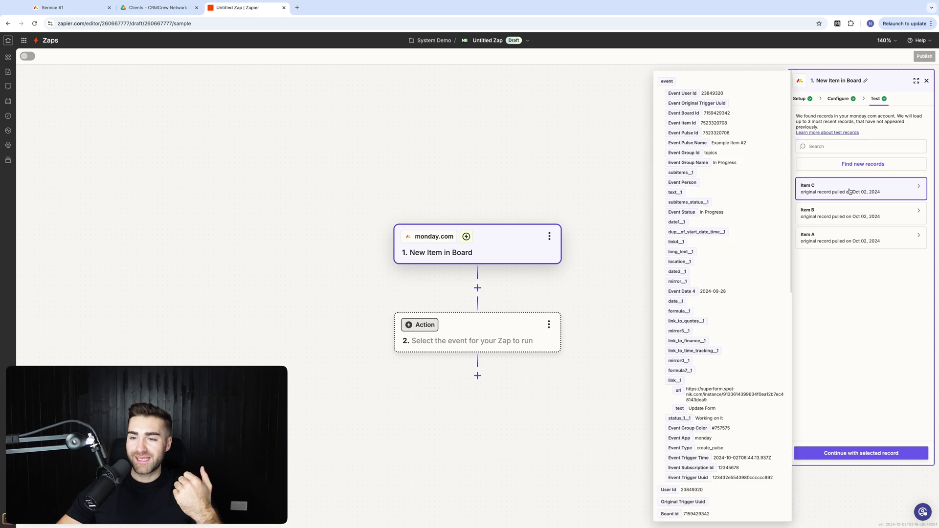
pyautogui.scroll(-2, 750, 292)
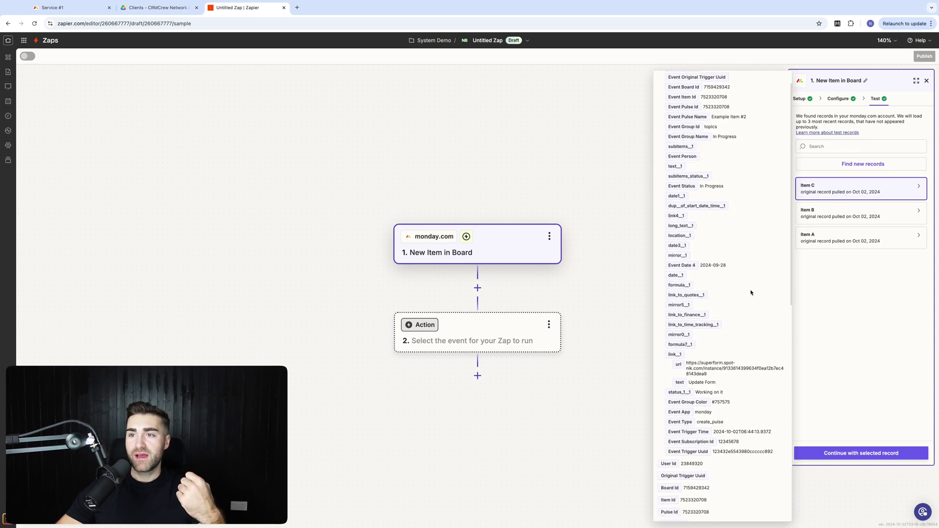
pyautogui.scroll(2, 750, 292)
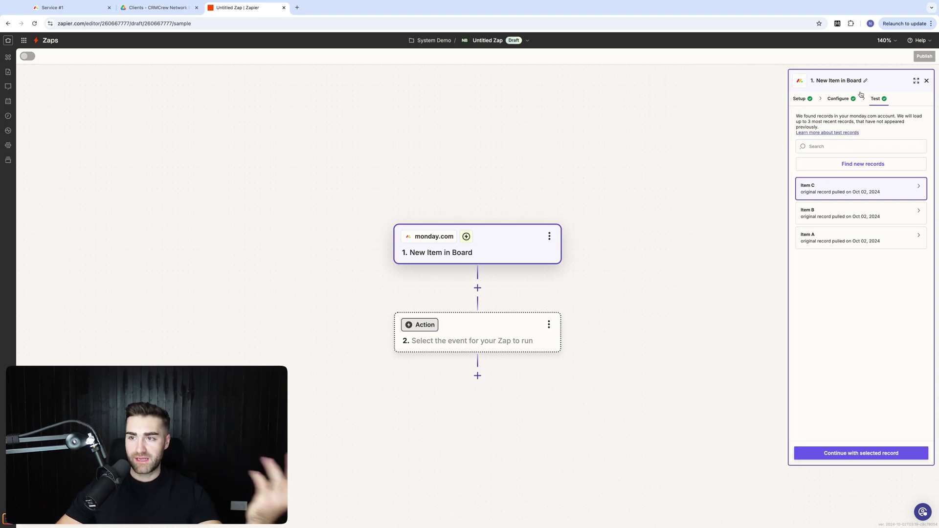
pyautogui.click(832, 454)
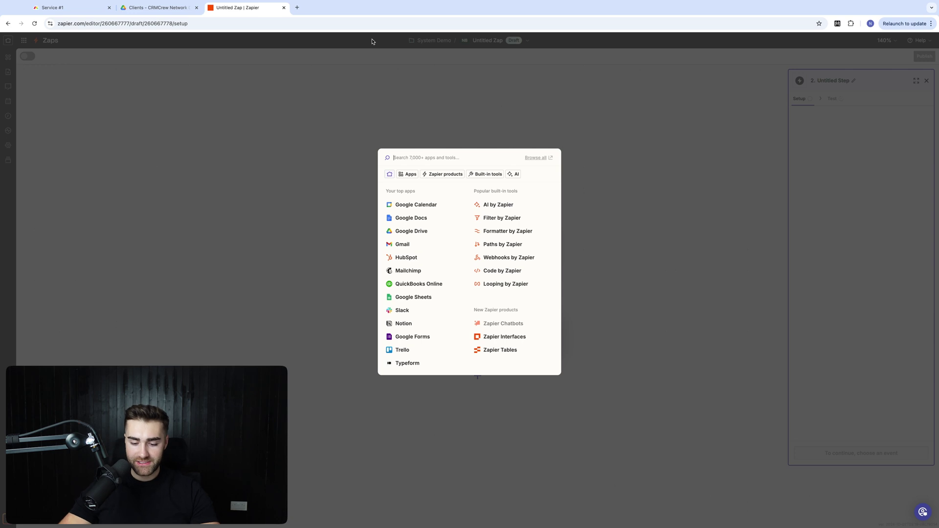
# Step: Add Google Drive as the action app with the Create Folder event and continue to its configuration
pyautogui.write('google drive')
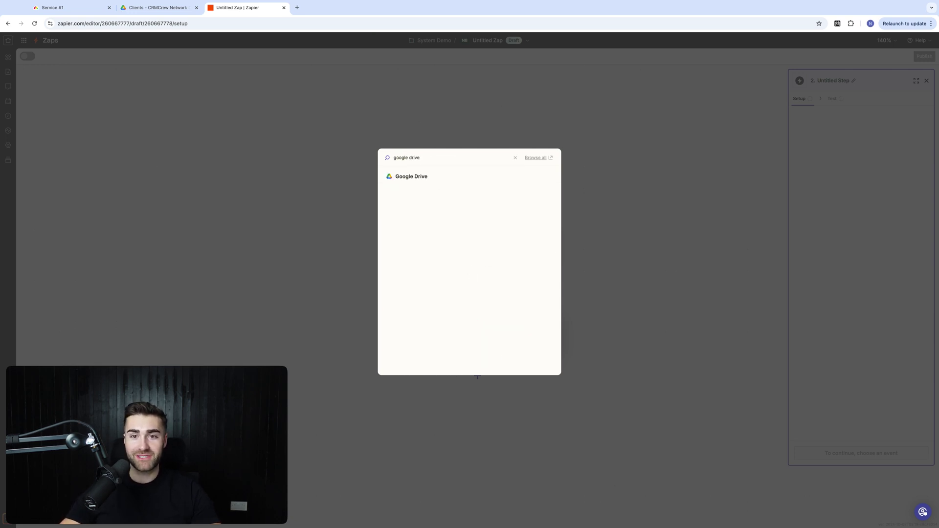
pyautogui.click(408, 178)
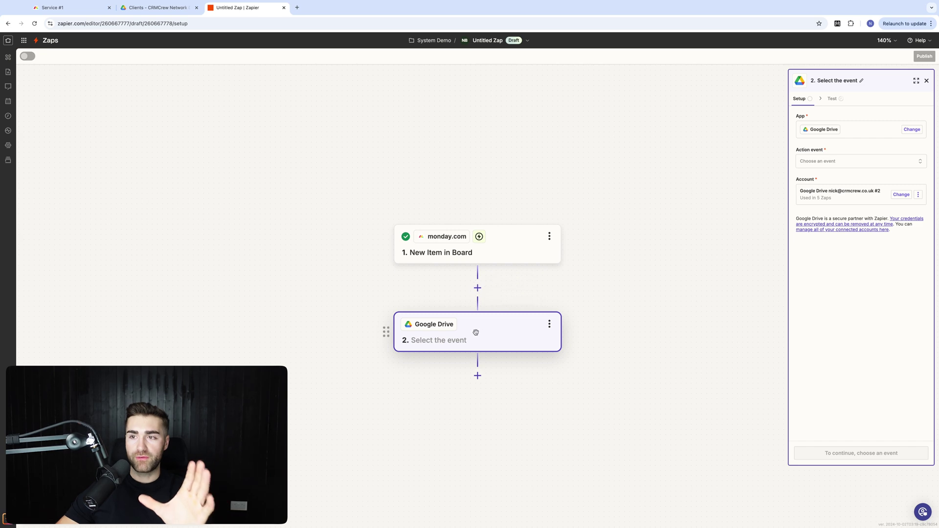
pyautogui.click(816, 164)
pyautogui.scroll(-1, 711, 262)
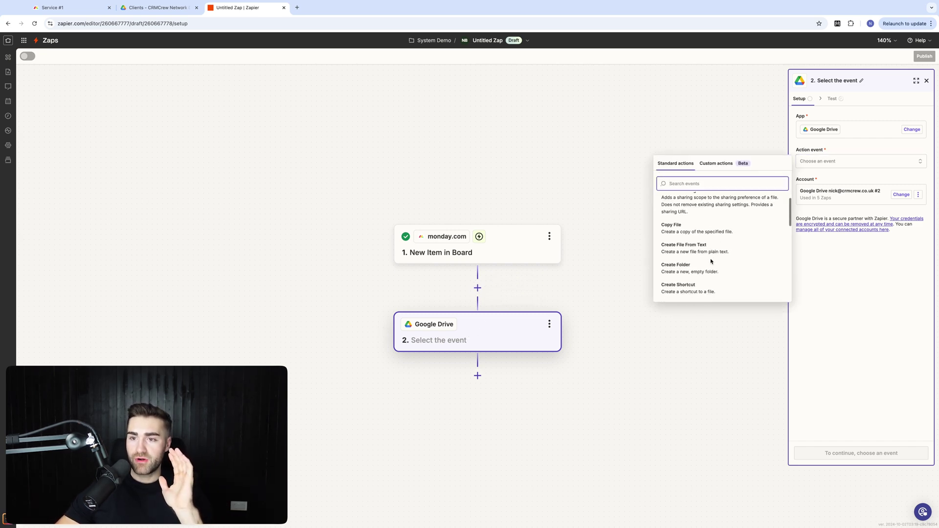
pyautogui.click(688, 269)
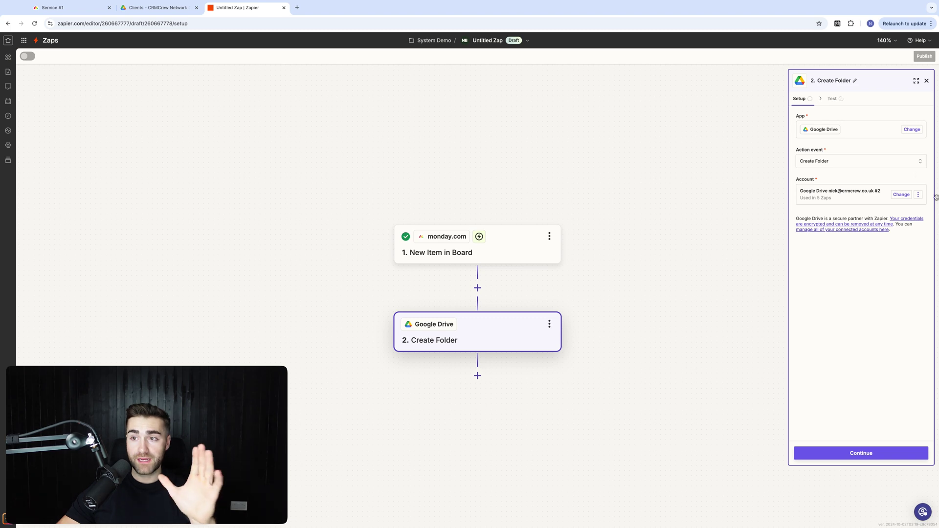
pyautogui.click(830, 454)
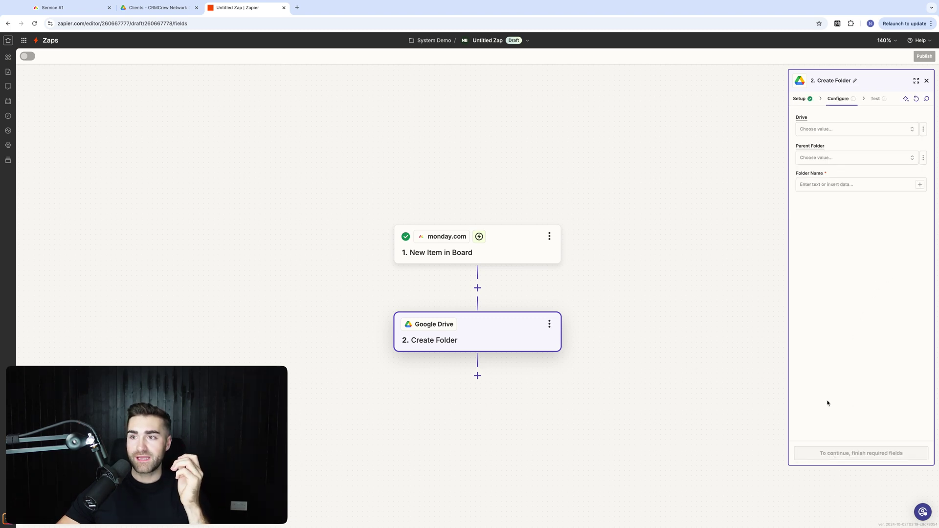
# Step: Set the new folder's drive to CRMCrew Network Drive and its parent folder to System Demo
pyautogui.click(811, 130)
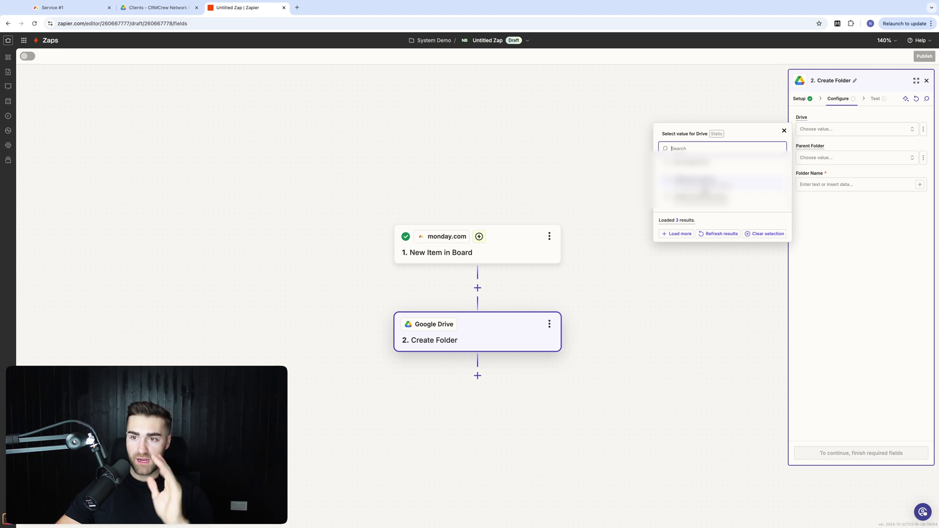
pyautogui.click(706, 198)
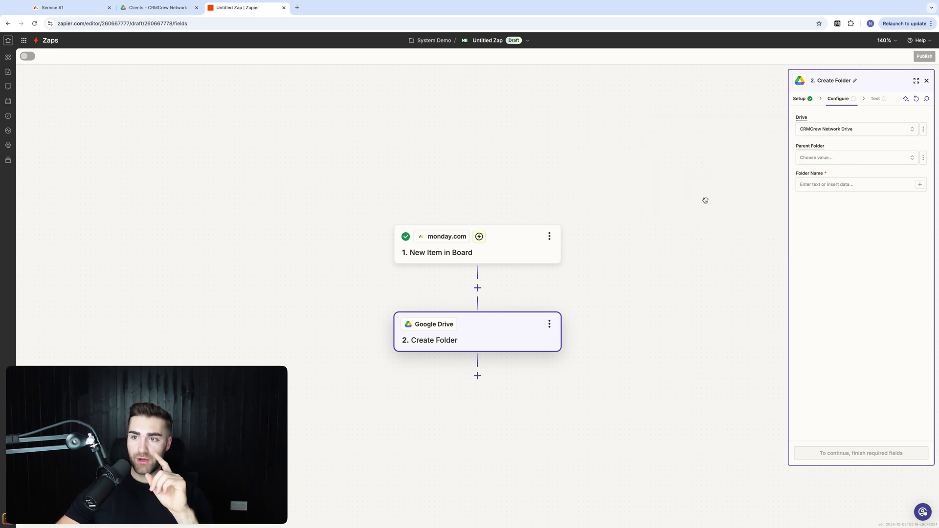
pyautogui.click(833, 159)
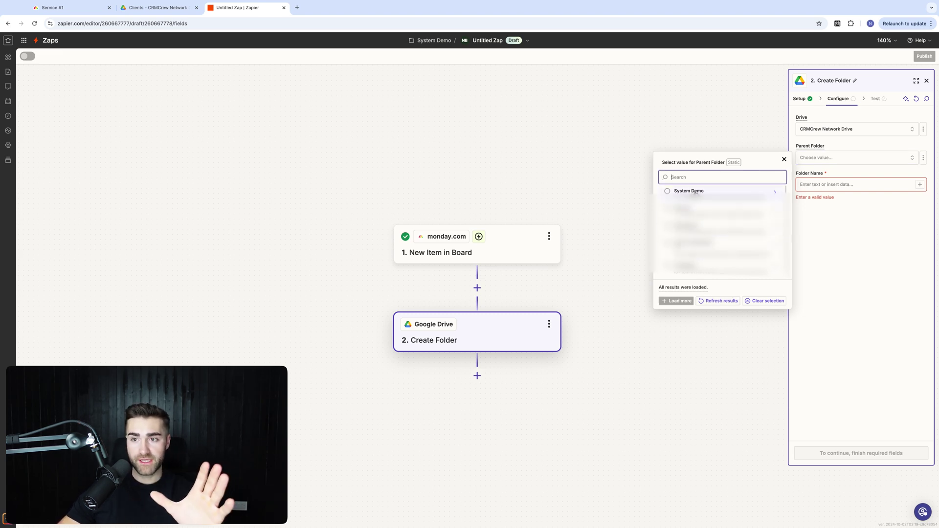
pyautogui.click(695, 192)
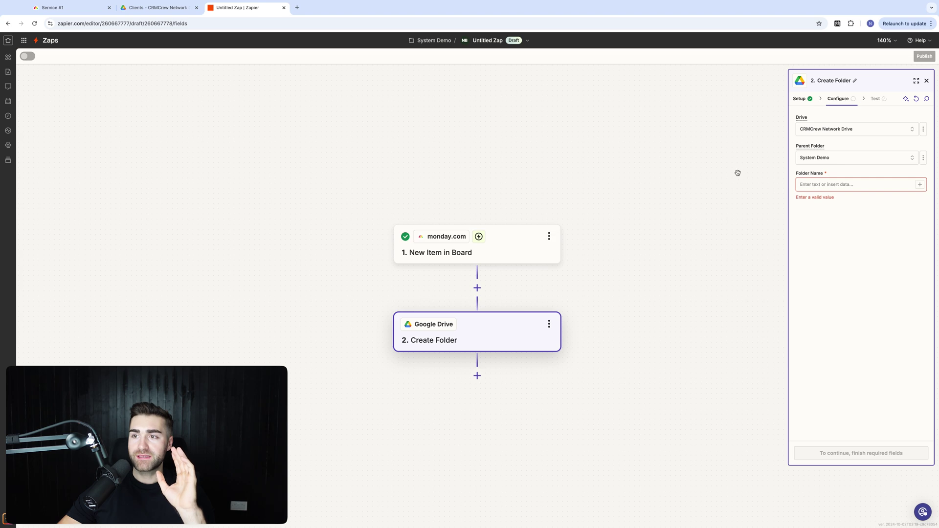
# Step: Clear the parent folder selection and set it to the Clients folder inside System Demo
pyautogui.click(897, 159)
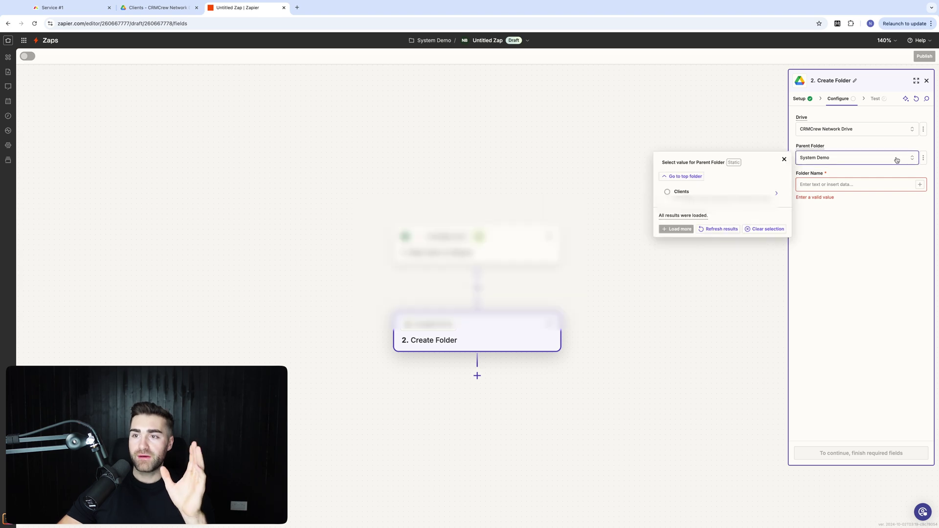
pyautogui.click(680, 177)
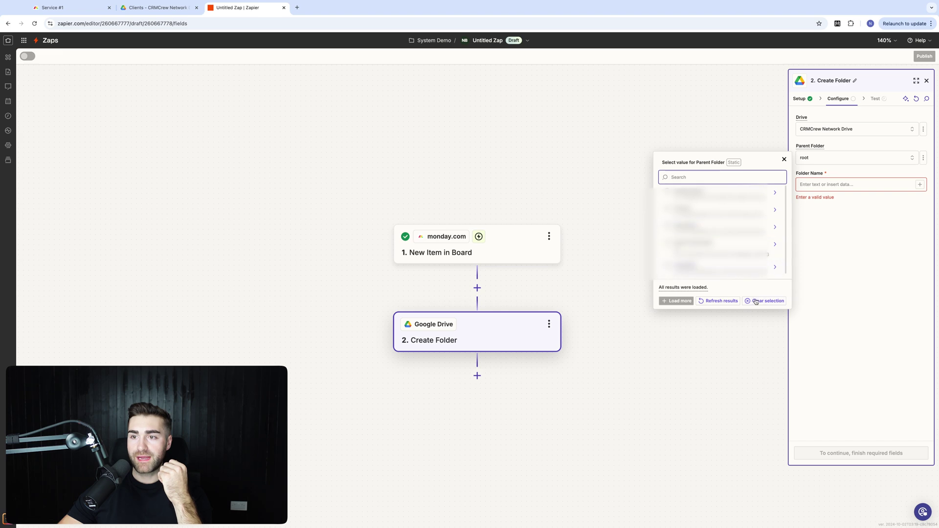
pyautogui.click(756, 301)
pyautogui.click(834, 158)
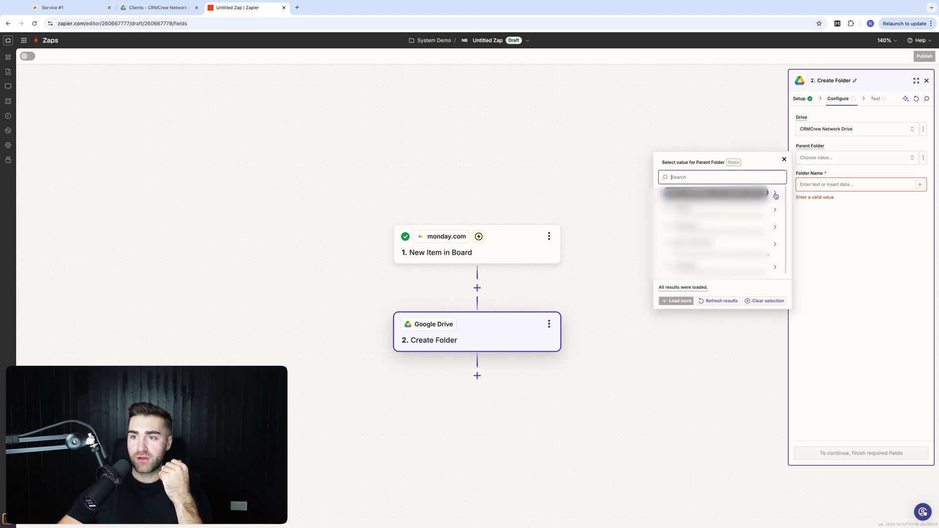
pyautogui.click(715, 192)
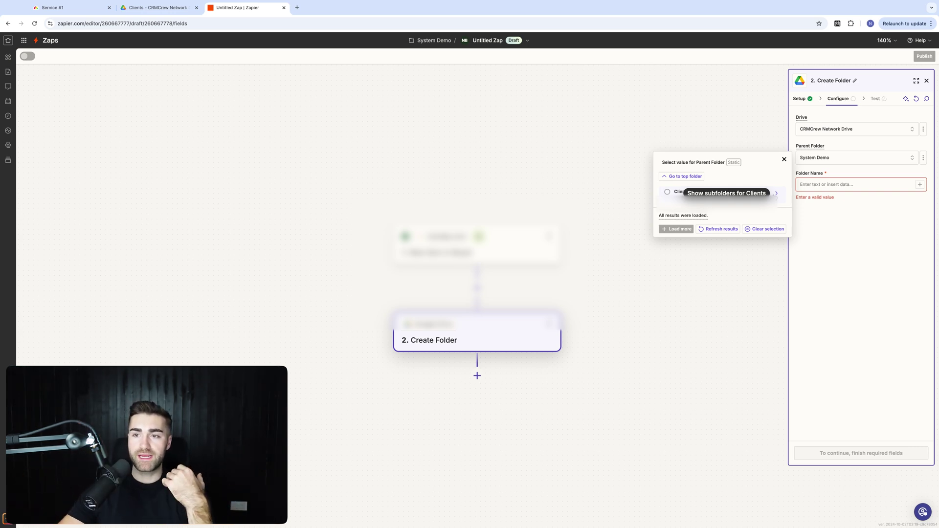
pyautogui.click(694, 193)
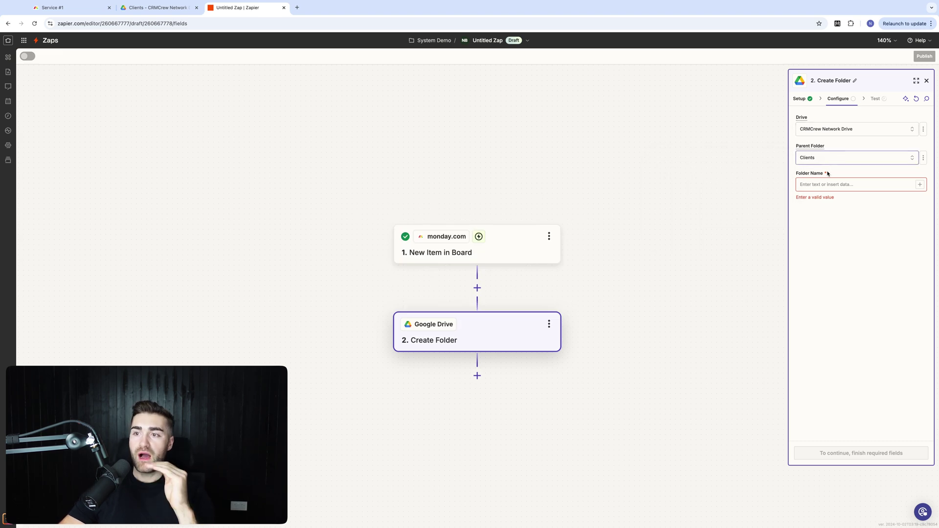
# Step: Check the data available for Folder Name against the projects on the monday.com Service #1 board
pyautogui.click(818, 182)
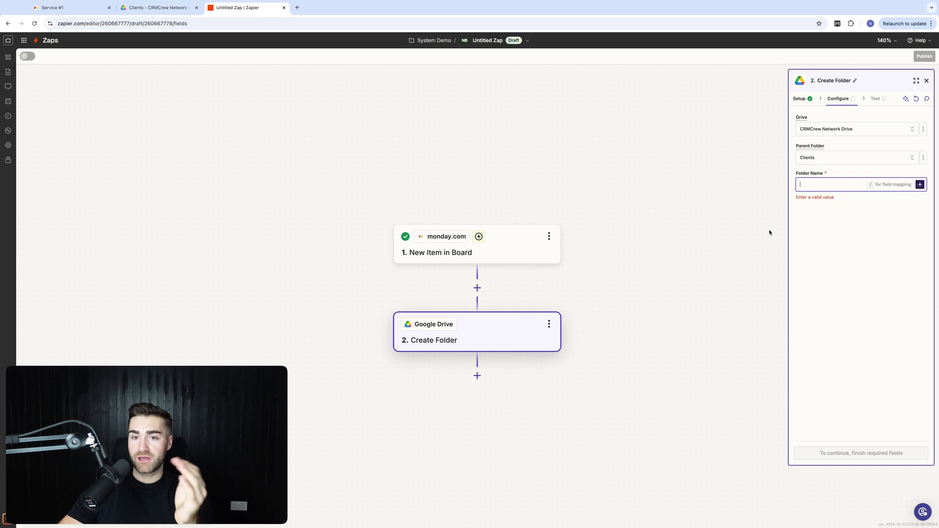
pyautogui.click(920, 185)
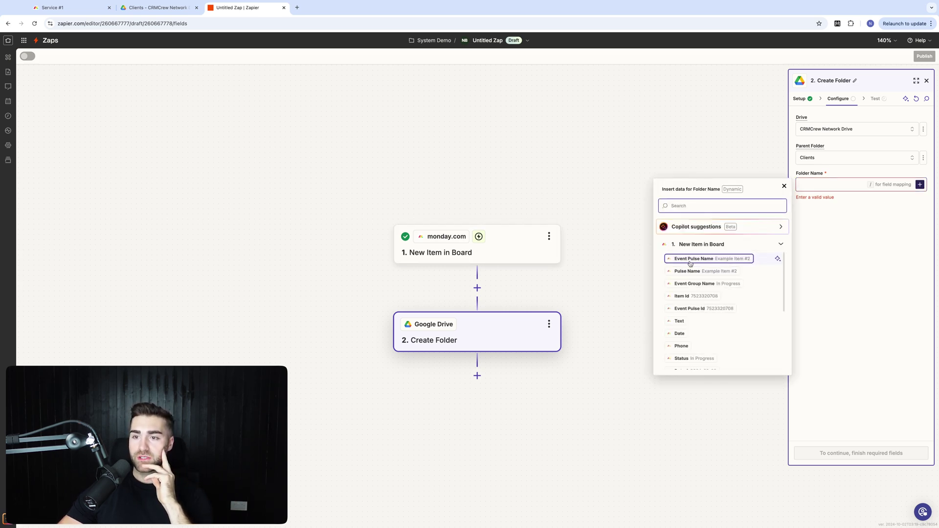
pyautogui.click(59, 8)
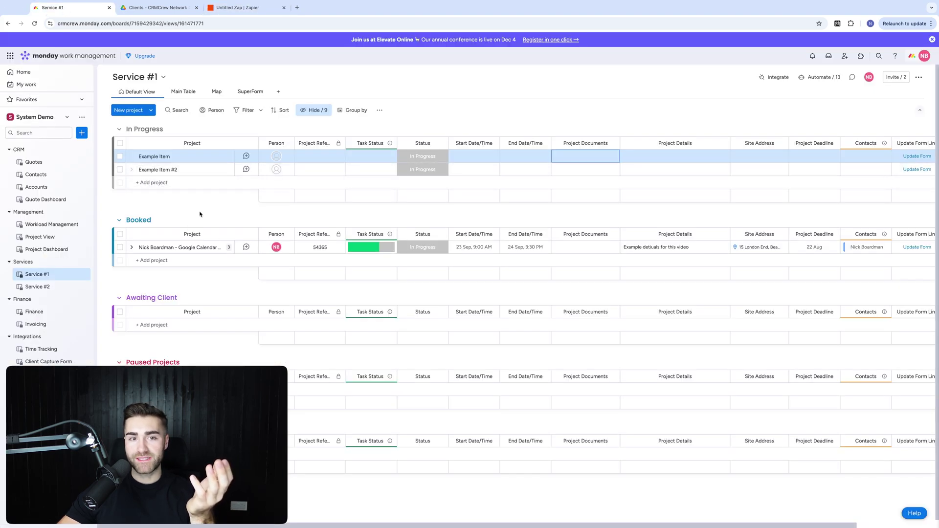
pyautogui.click(233, 9)
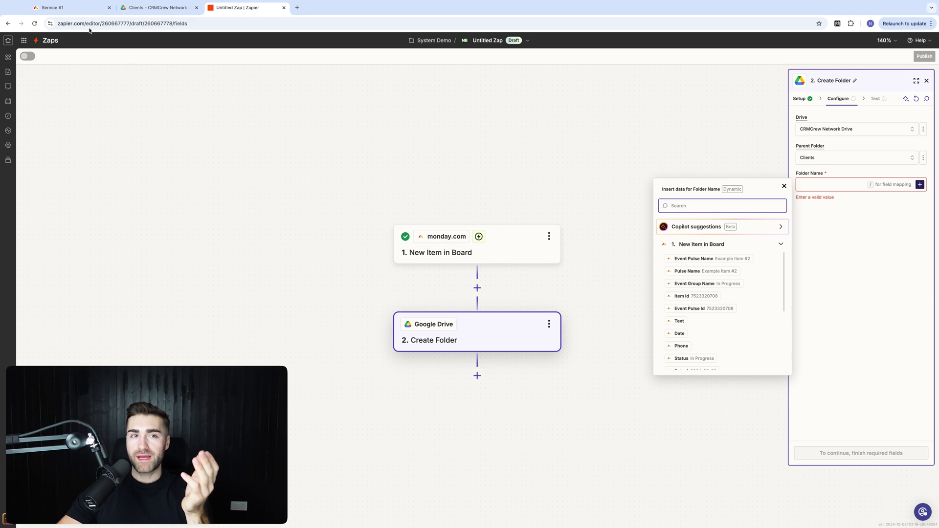
pyautogui.click(55, 8)
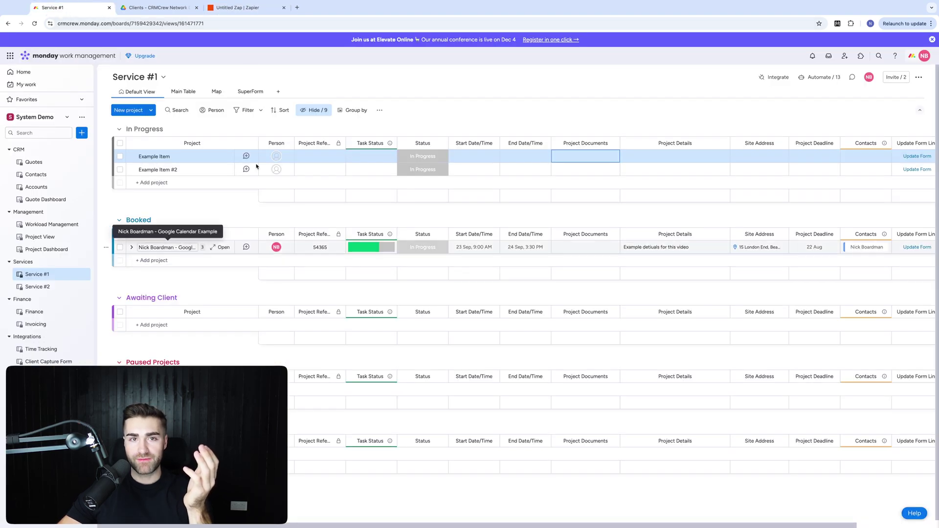
pyautogui.click(233, 7)
# Step: Select Item A as the New Item in Board trigger's test record and continue with it
pyautogui.click(498, 245)
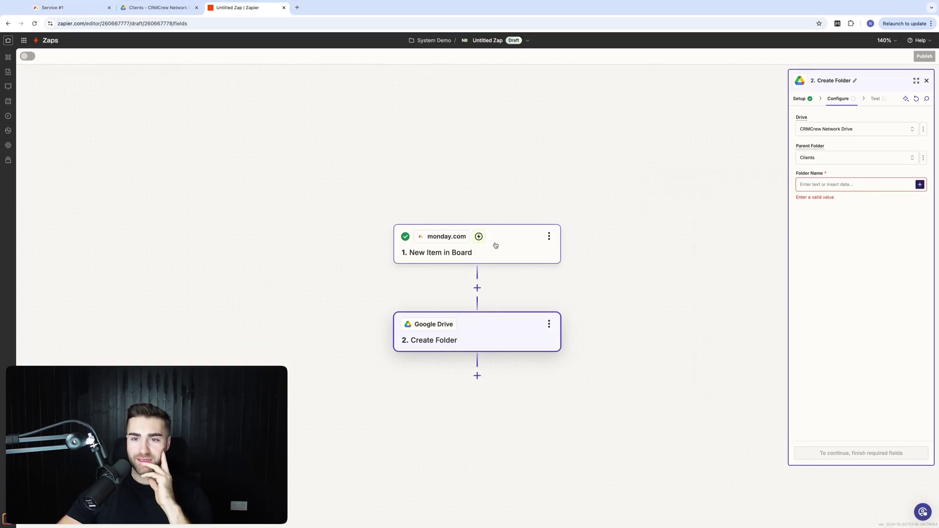
pyautogui.click(876, 100)
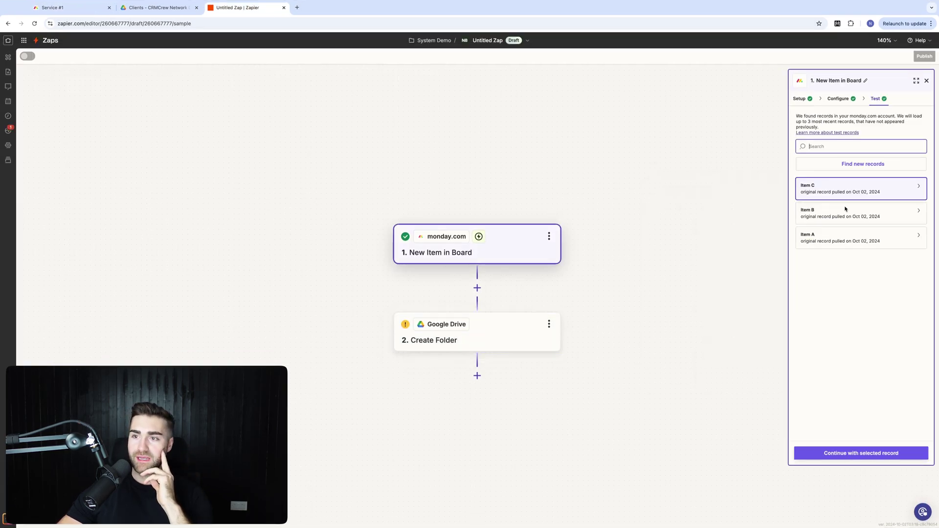
pyautogui.click(825, 244)
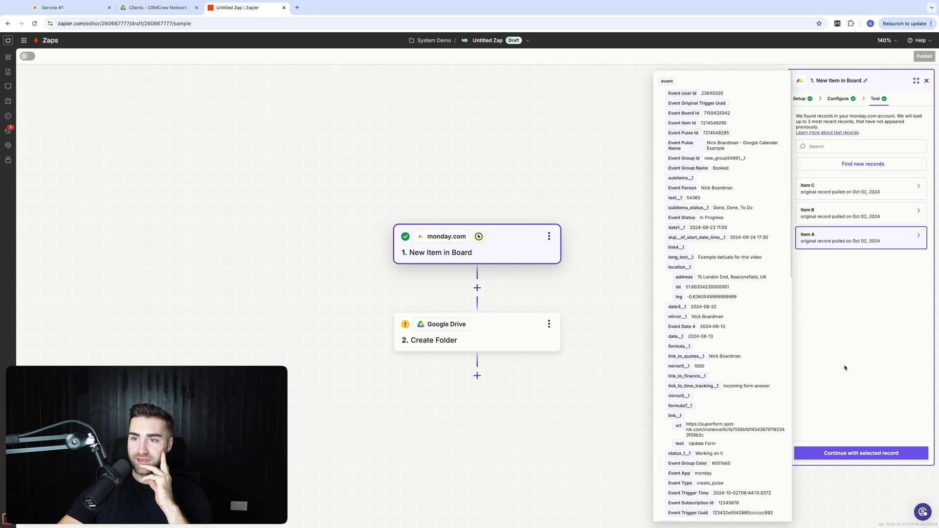
pyautogui.click(838, 455)
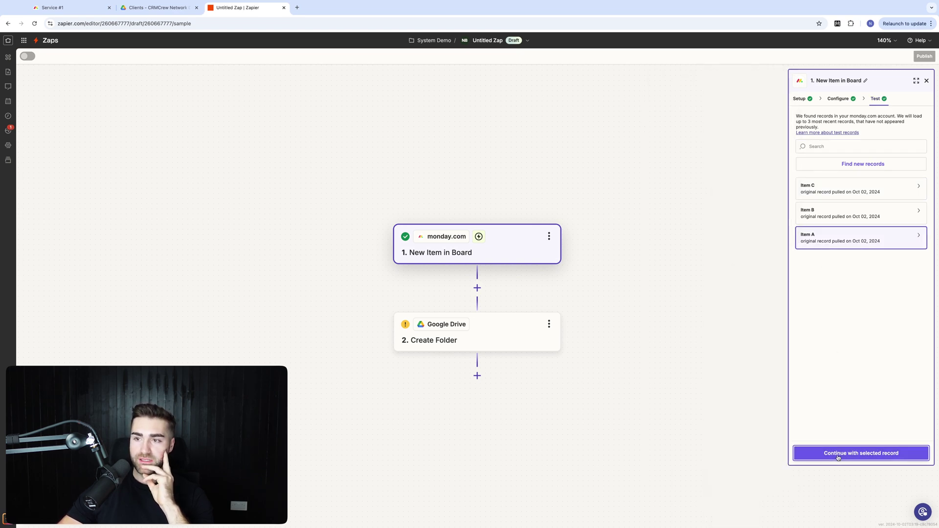
pyautogui.click(841, 455)
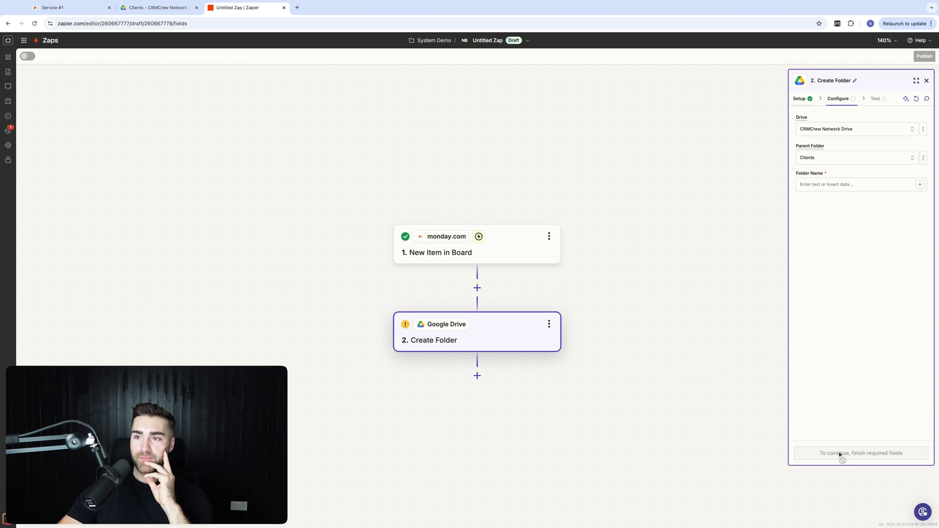
# Step: Map the Folder Name to the trigger's Pulse Name and test the Create Folder step
pyautogui.click(810, 189)
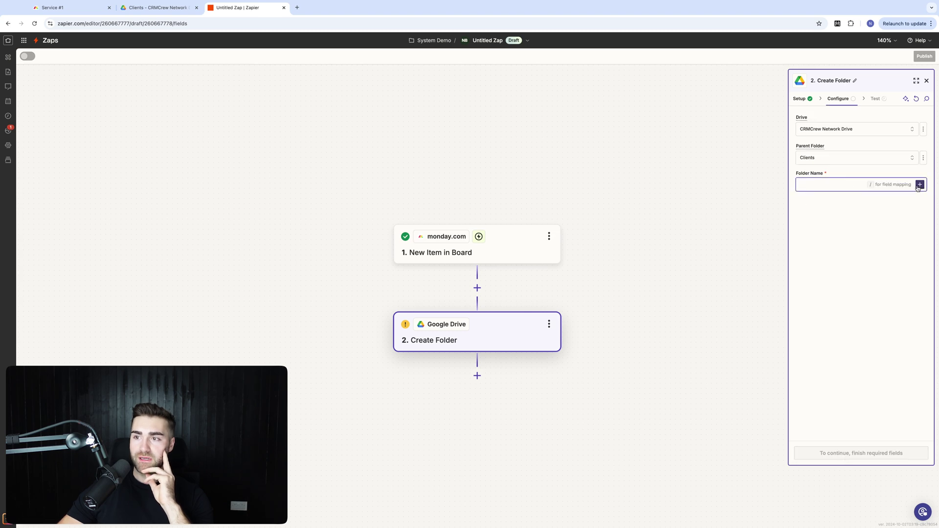
pyautogui.click(920, 185)
pyautogui.click(704, 272)
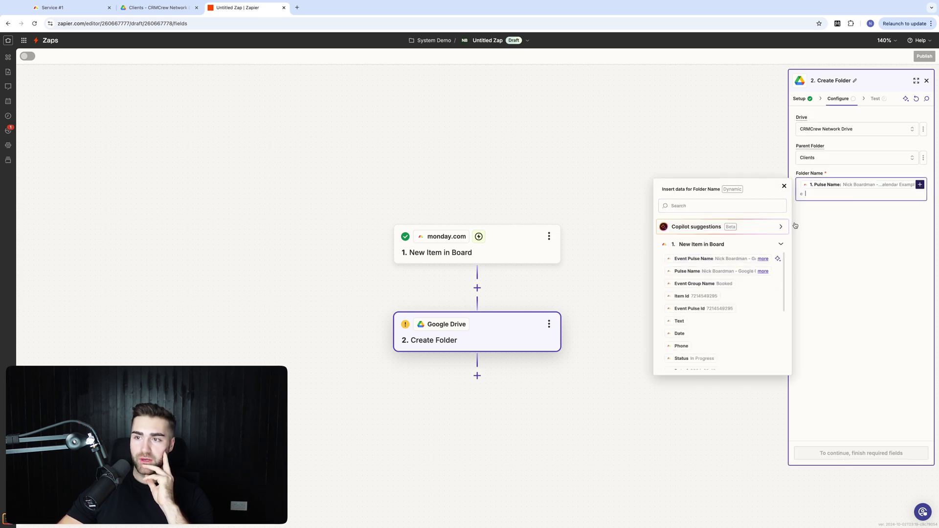
pyautogui.click(873, 314)
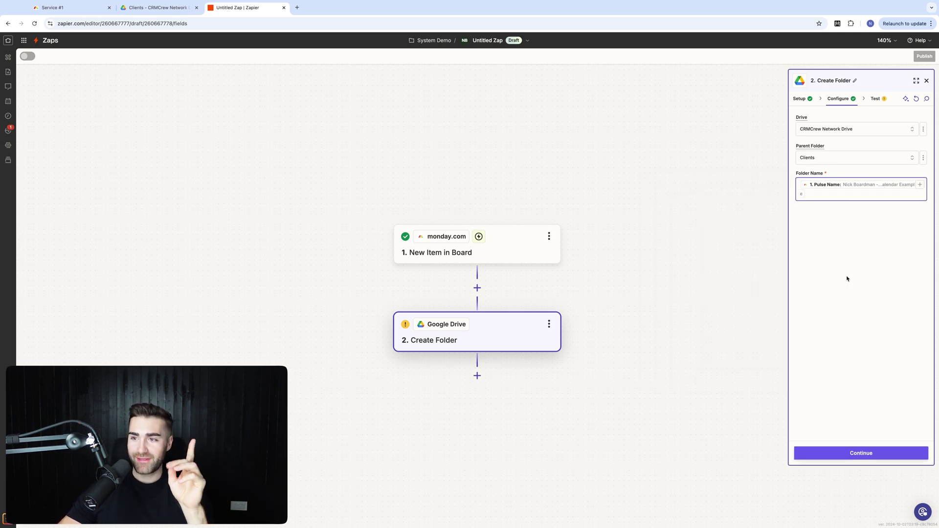
pyautogui.click(828, 454)
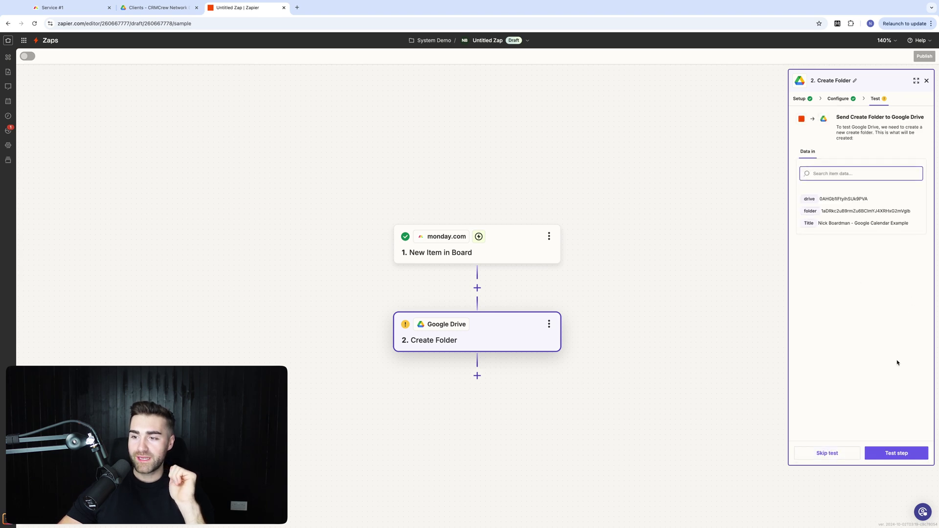
pyautogui.click(884, 449)
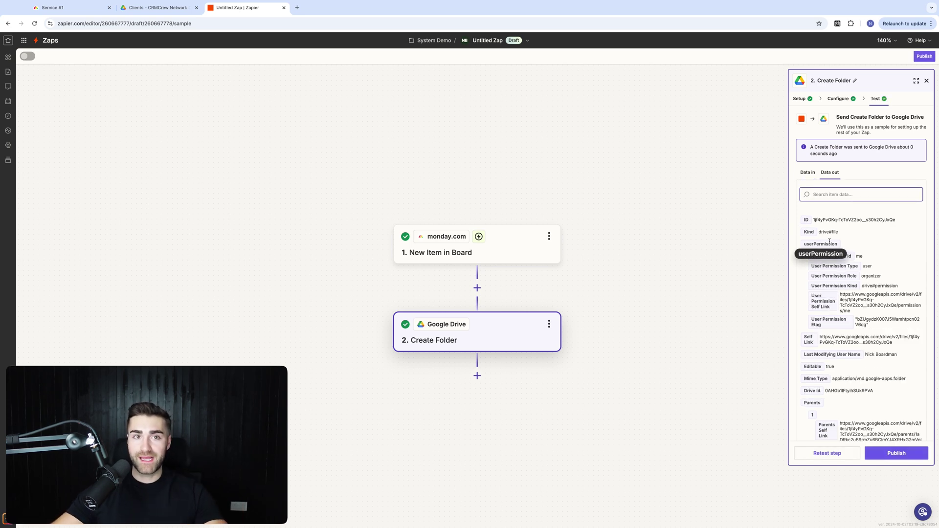
# Step: Switch to Google Drive, refresh the Clients folder and open the project folder created by the test
pyautogui.click(157, 12)
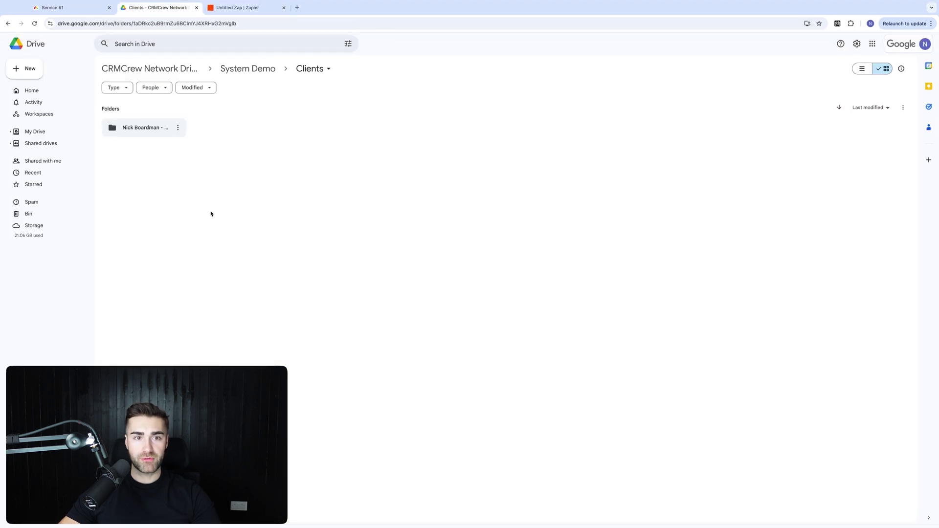
pyautogui.press('super+r')
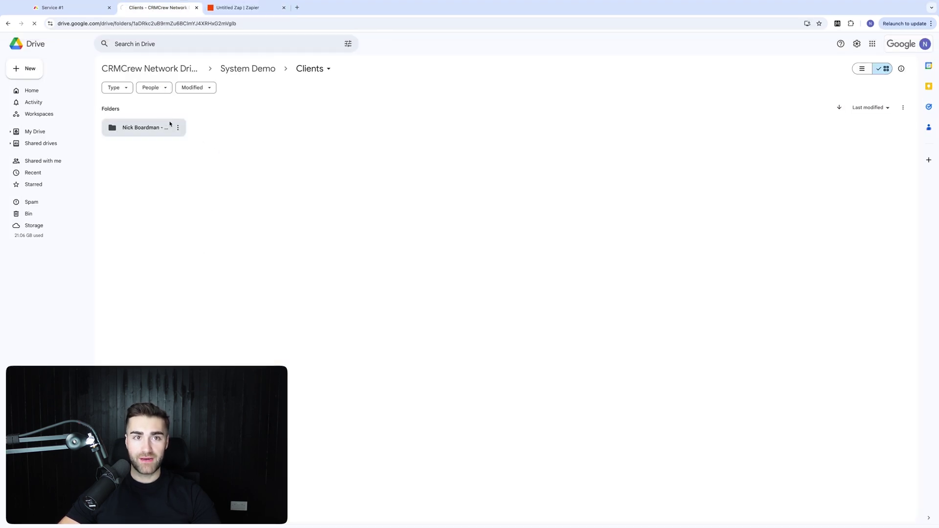
pyautogui.doubleClick(164, 129)
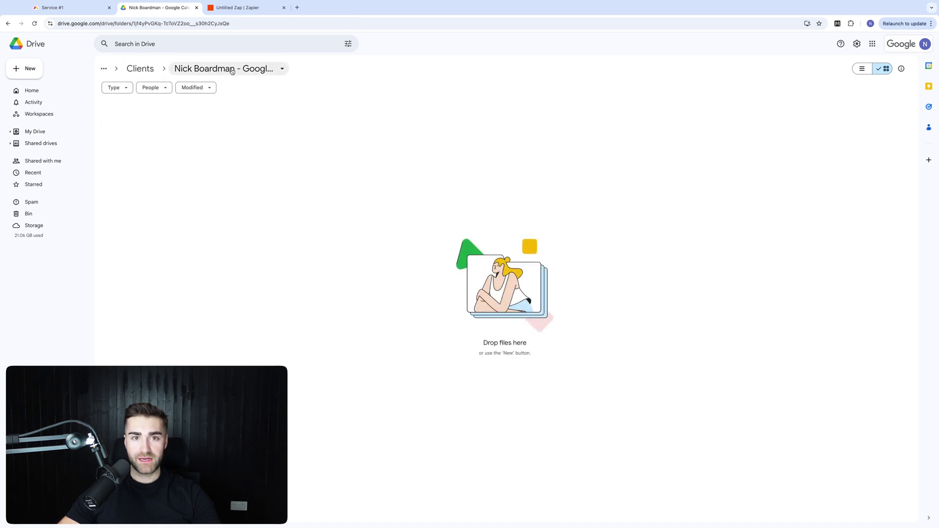
pyautogui.click(232, 71)
pyautogui.click(430, 121)
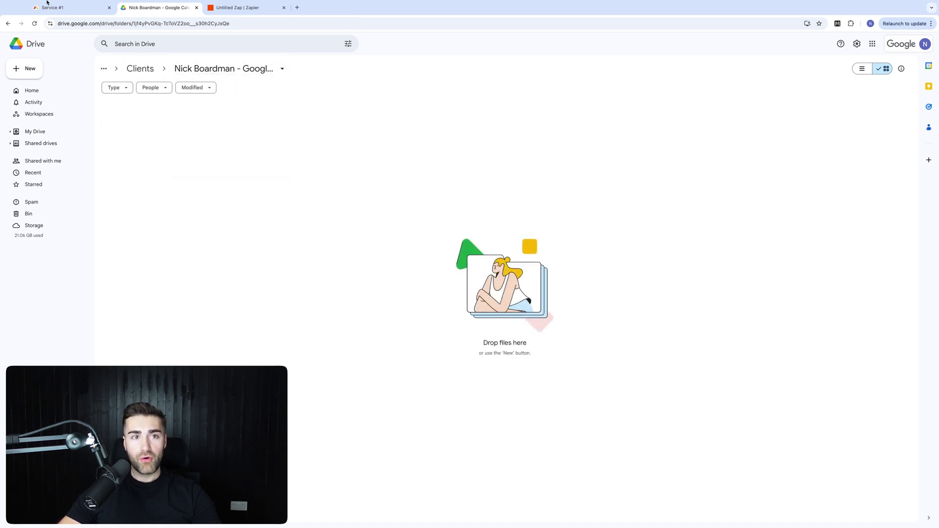
# Step: Switch back to Zapier and examine the Create Folder test output for the Alternate Link to the new folder
pyautogui.click(252, 9)
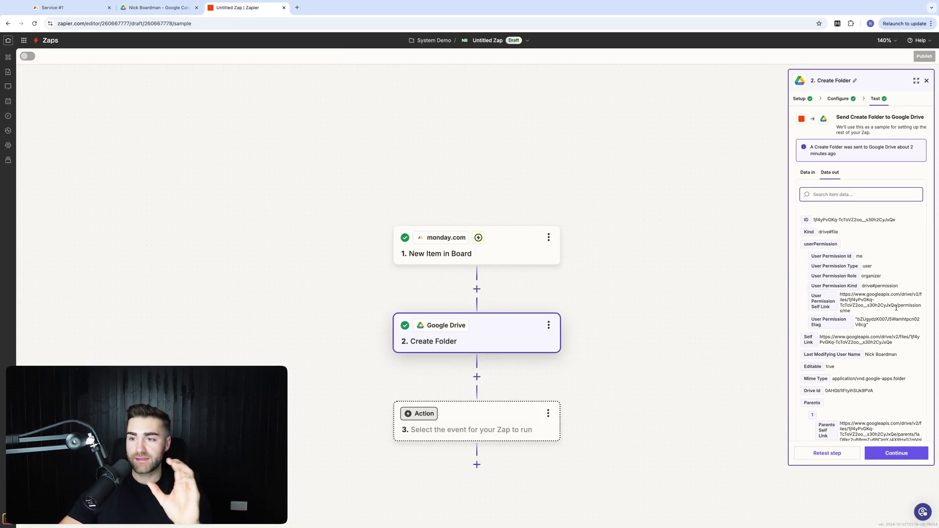
pyautogui.scroll(-3, 897, 308)
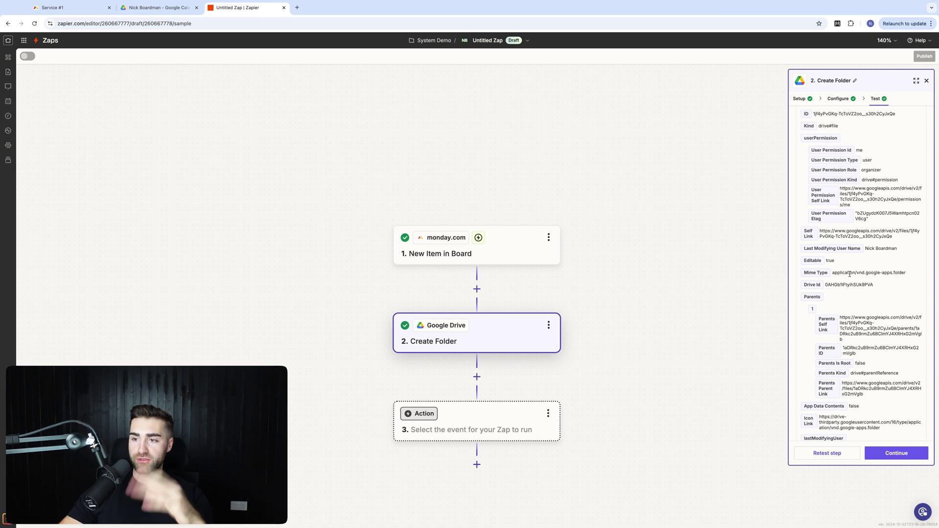
pyautogui.scroll(-2, 851, 276)
pyautogui.scroll(-5, 850, 277)
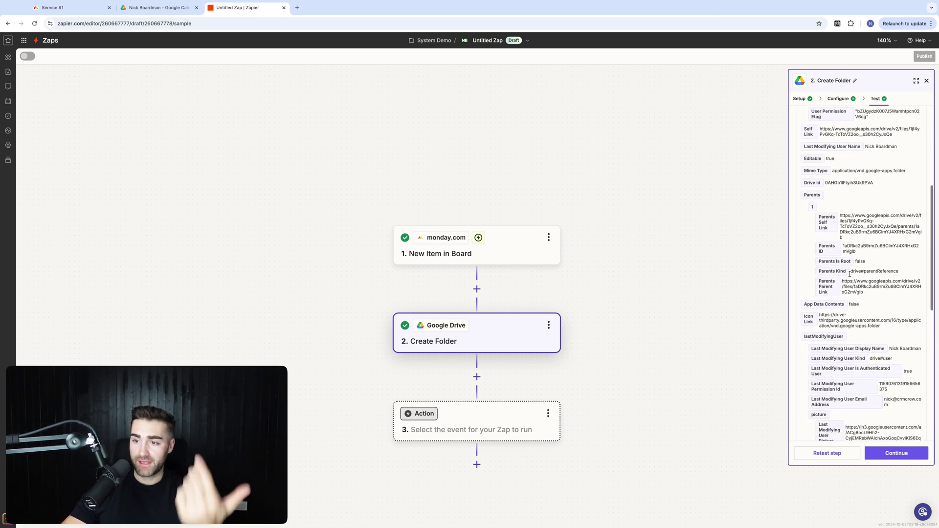
pyautogui.scroll(-1, 850, 277)
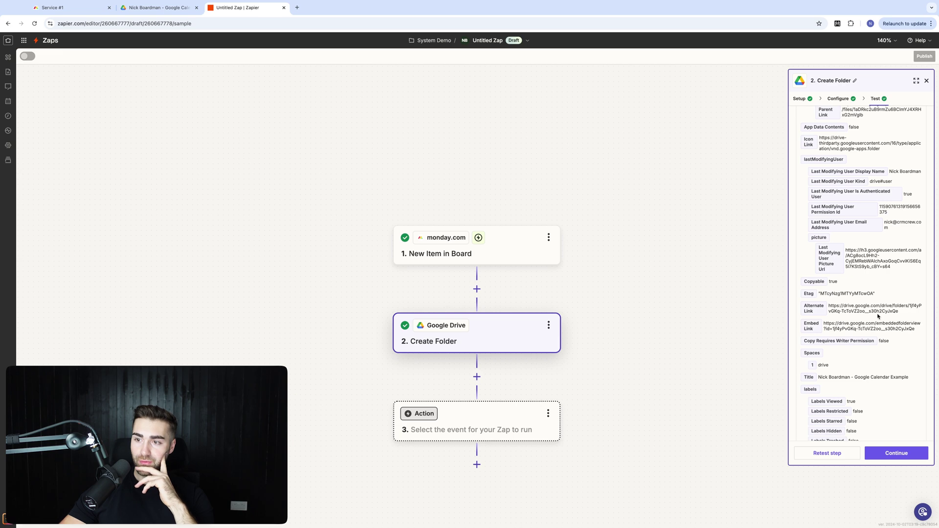
pyautogui.moveTo(878, 317); pyautogui.dragTo(828, 307)
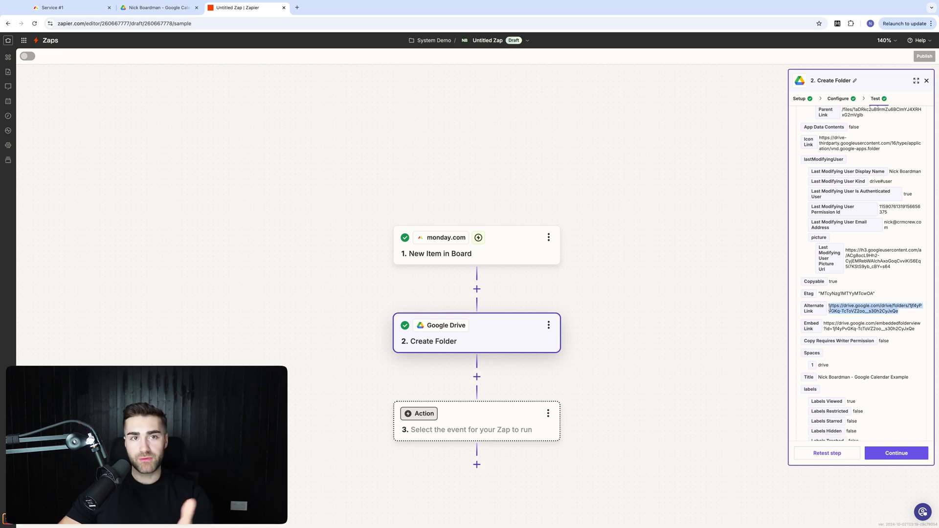
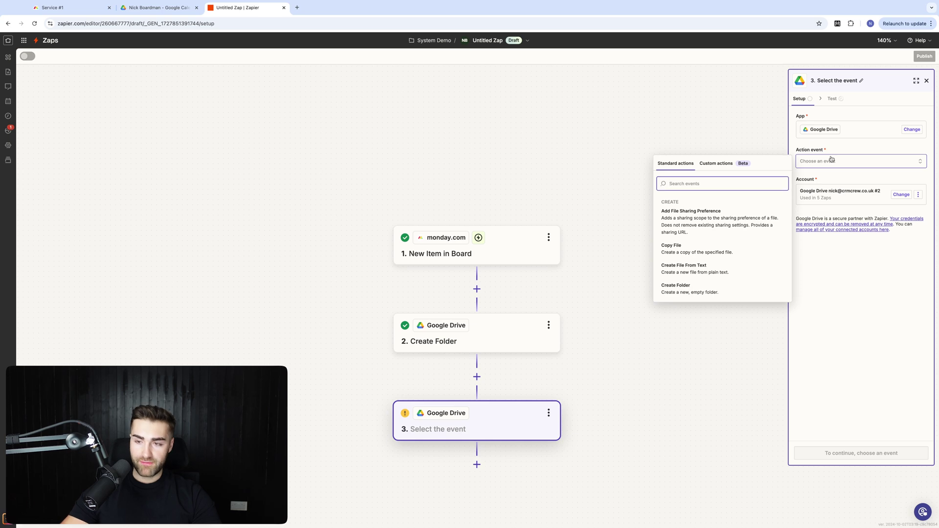
# Step: Set the third step's event to Add File Sharing Preference and map File Id to the Create Folder step's ID
pyautogui.click(710, 229)
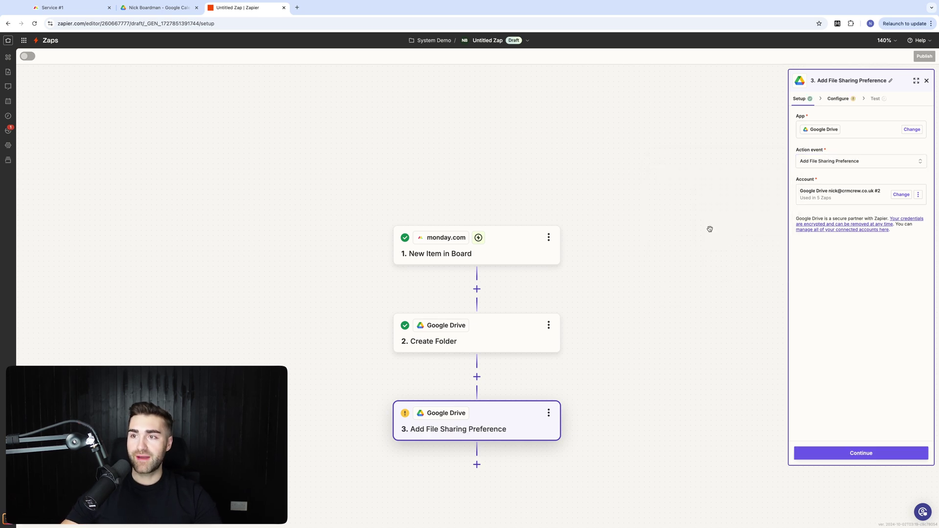
pyautogui.click(828, 453)
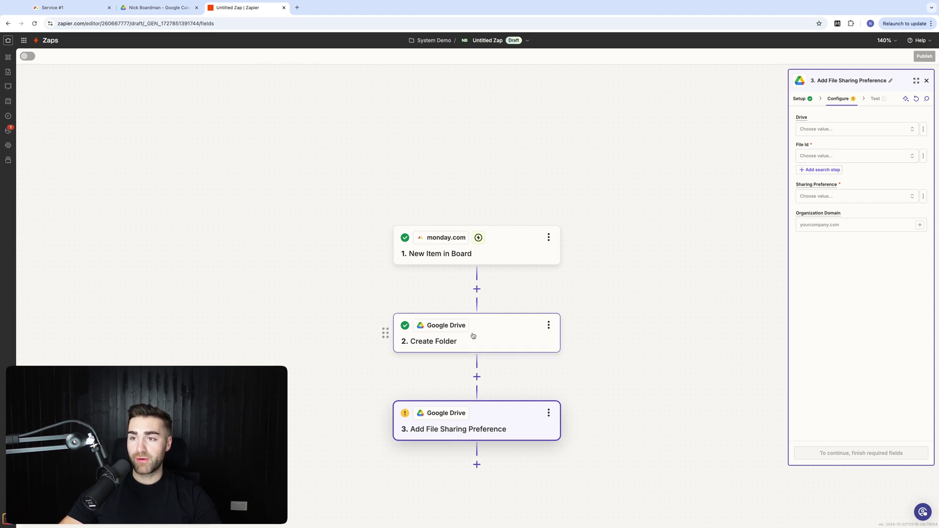
pyautogui.click(923, 155)
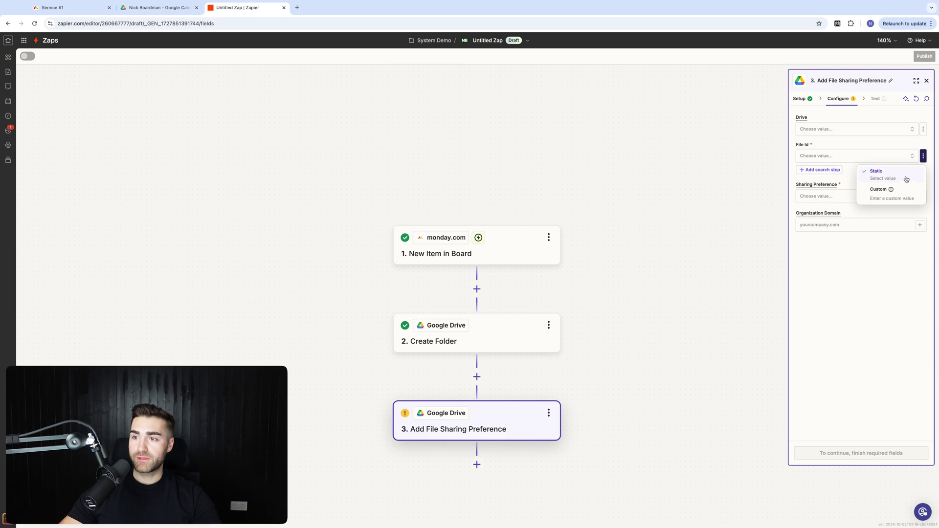
pyautogui.click(881, 189)
pyautogui.click(689, 216)
pyautogui.click(689, 215)
pyautogui.click(685, 227)
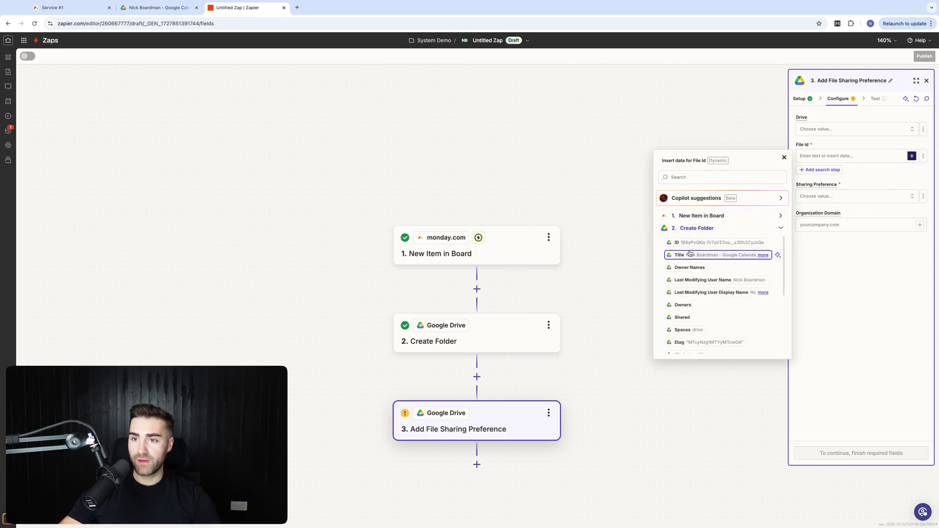
pyautogui.click(677, 243)
pyautogui.click(539, 132)
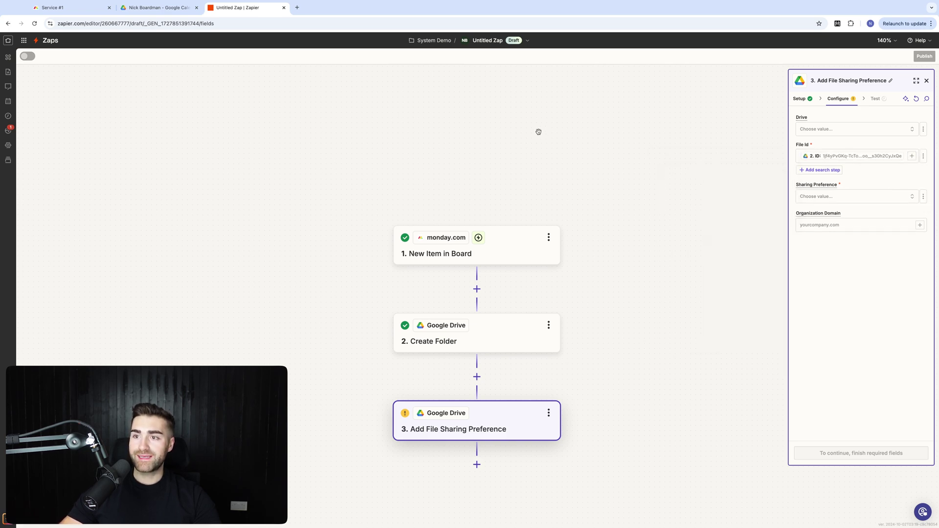
# Step: Set Sharing Preference to "Specify an email address to share the file with" and check the Contacts column on the monday.com Service #1 board
pyautogui.click(858, 198)
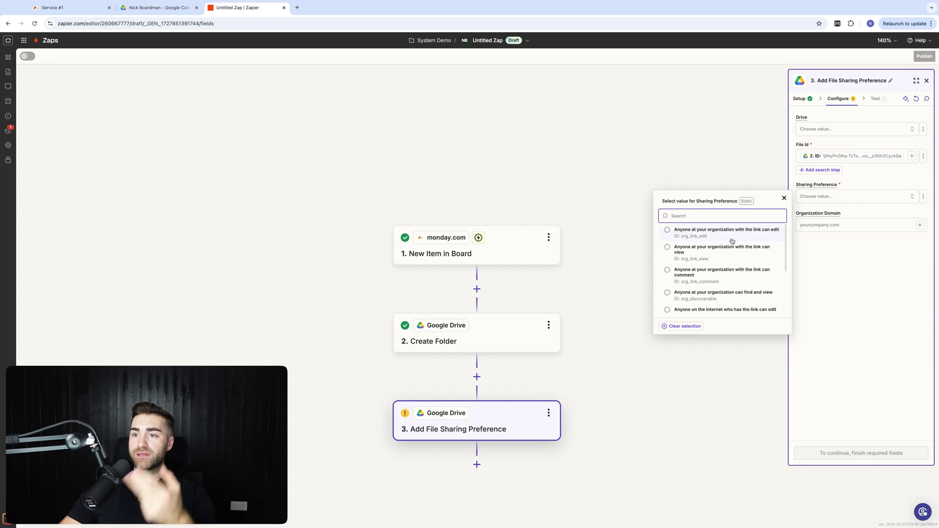
pyautogui.scroll(-5, 696, 254)
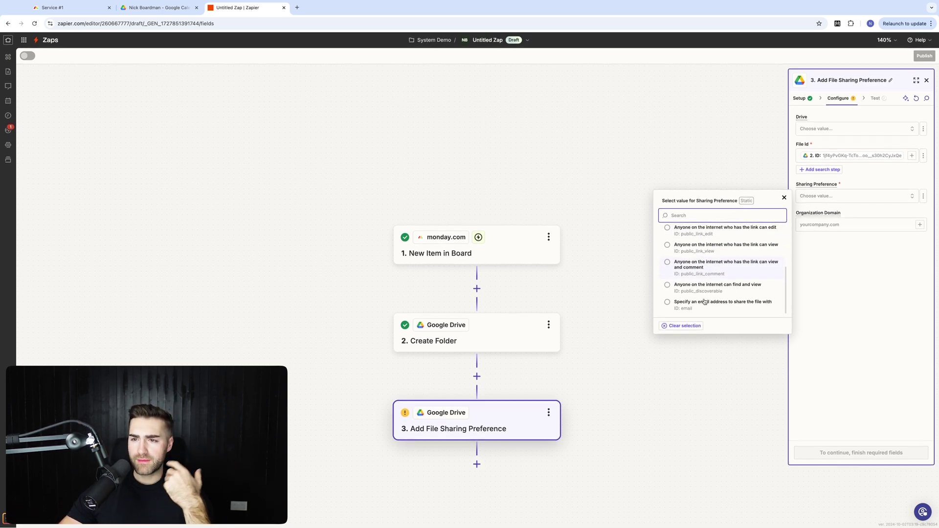
pyautogui.click(707, 309)
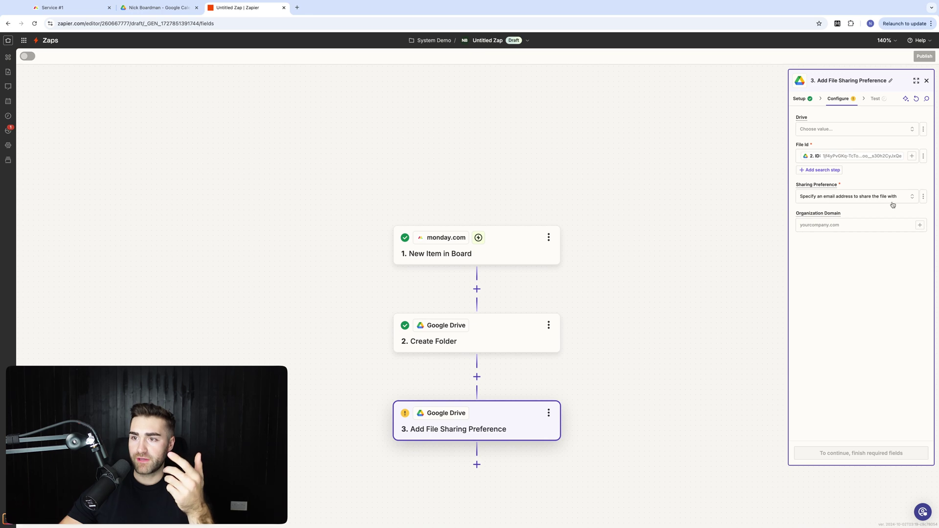
pyautogui.click(832, 224)
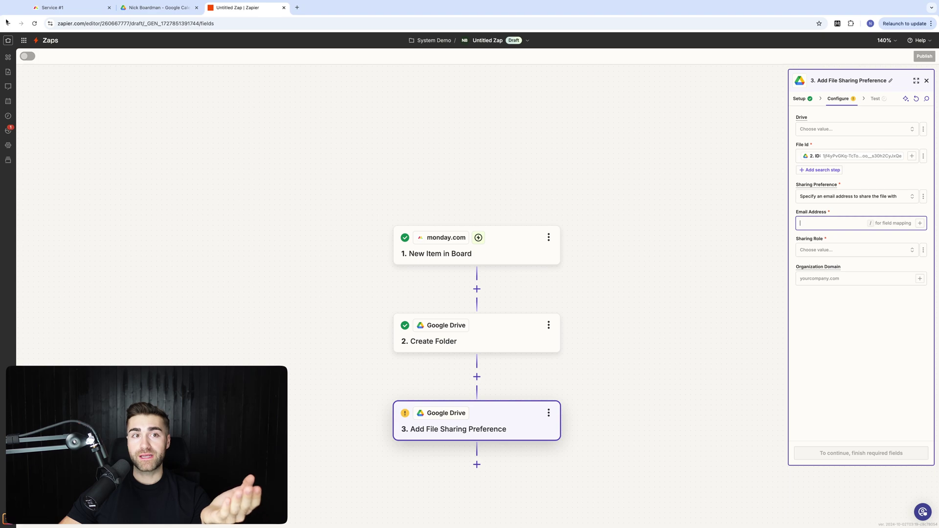
pyautogui.click(68, 7)
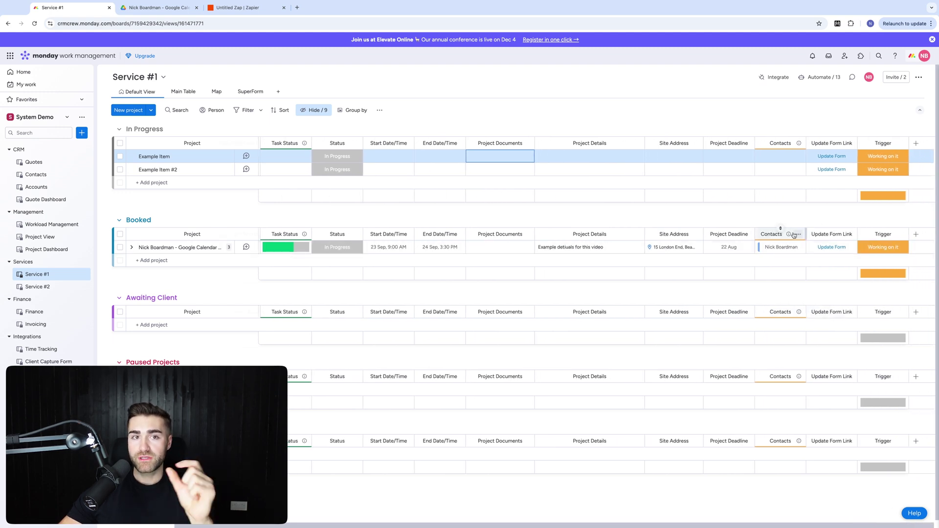
pyautogui.click(230, 9)
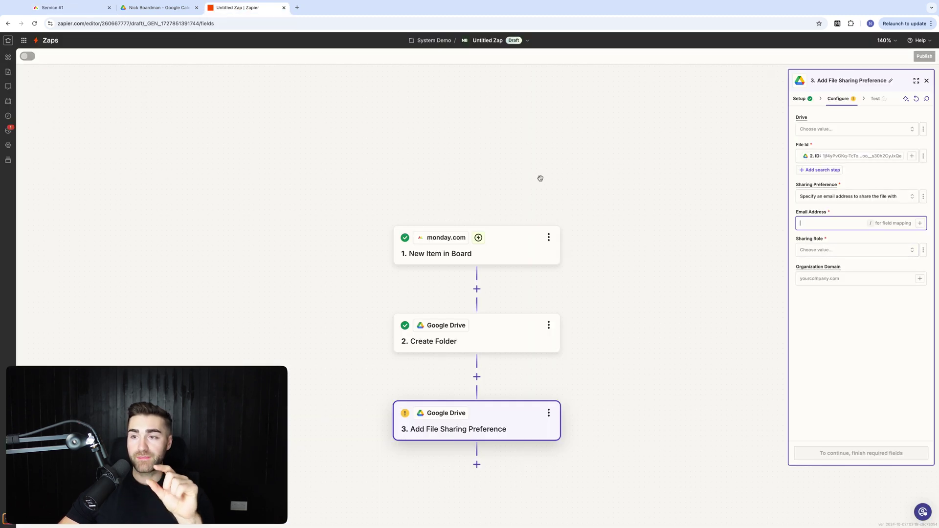
# Step: Review the Sharing Role options, dismiss them and delete the Add File Sharing Preference step from the Zap
pyautogui.click(841, 250)
pyautogui.click(843, 258)
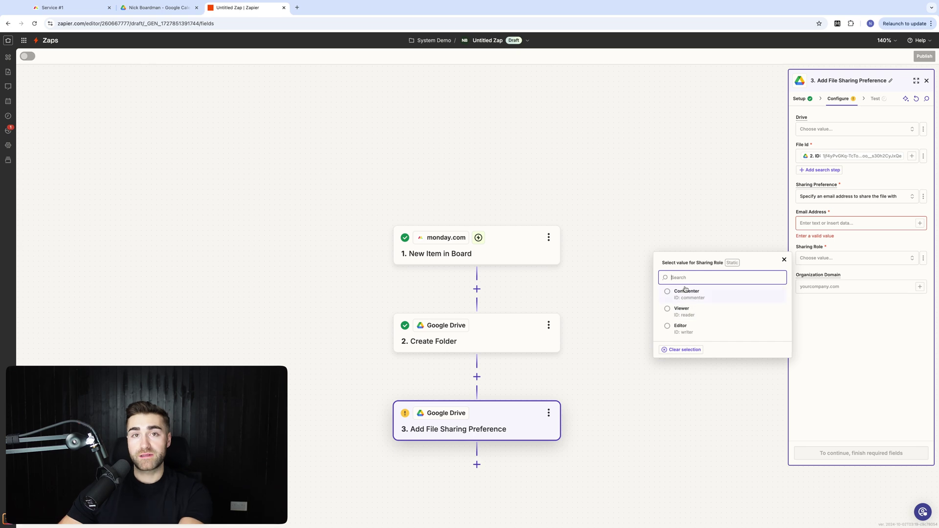
pyautogui.click(655, 192)
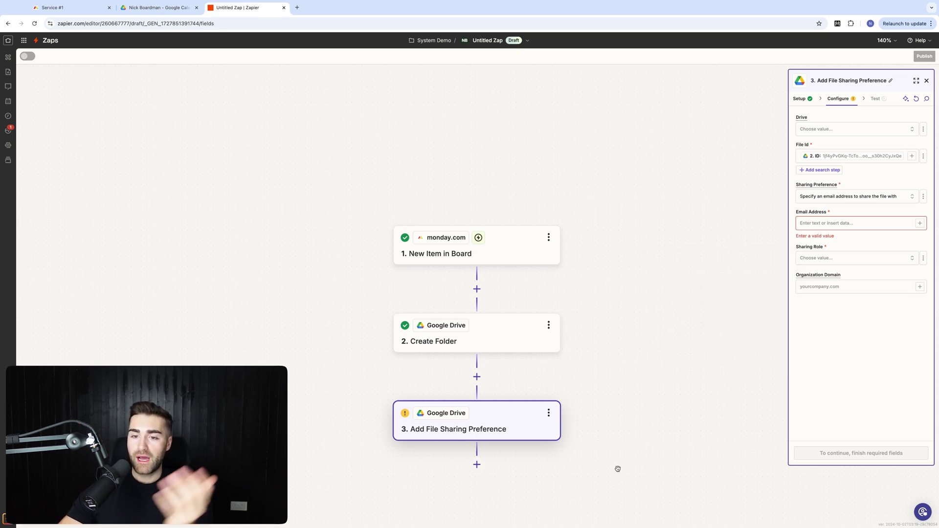
pyautogui.click(549, 414)
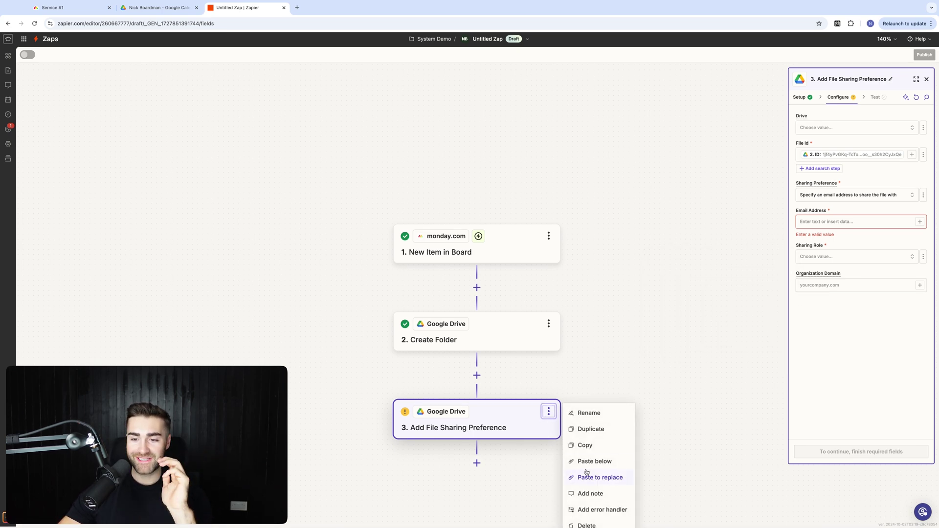
pyautogui.click(615, 525)
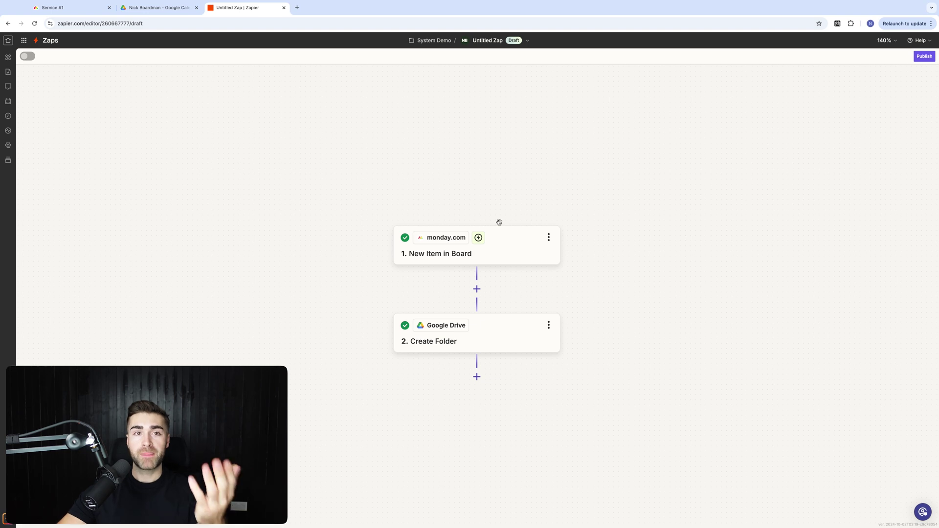
# Step: Add a monday.com action after Create Folder with the Change Multiple Columns Value event and continue to its configuration
pyautogui.click(477, 377)
pyautogui.write('monday.com')
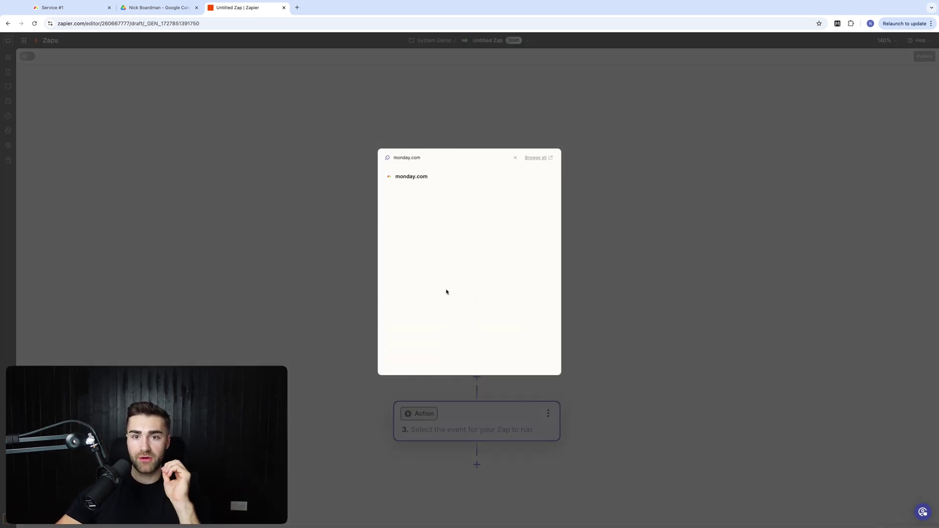
pyautogui.click(415, 176)
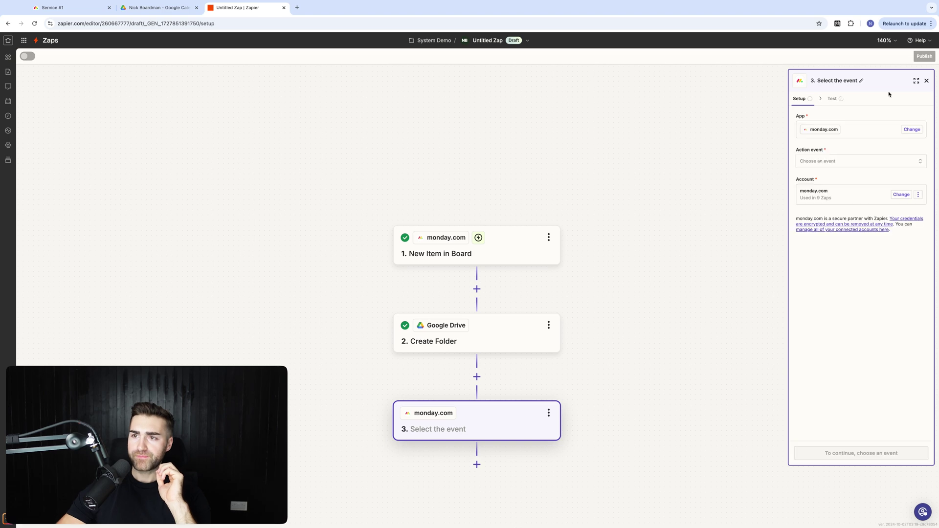
pyautogui.click(852, 161)
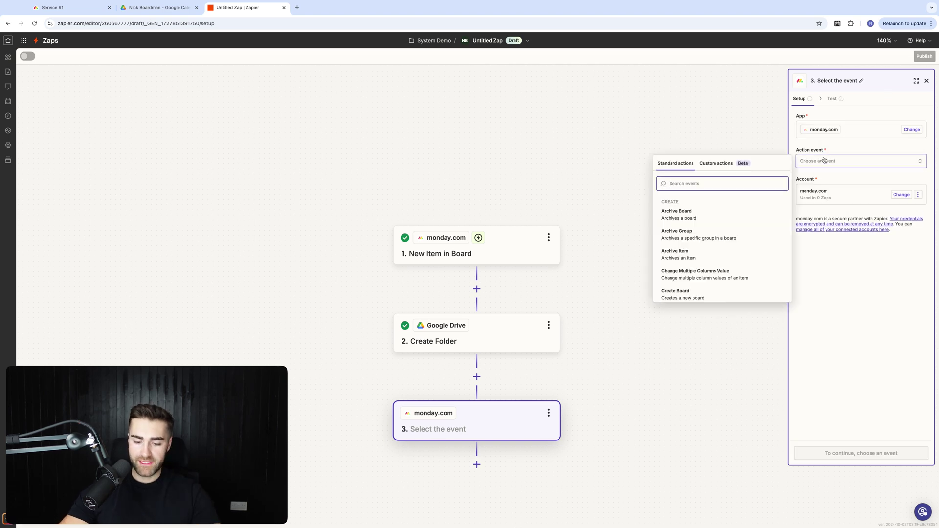
pyautogui.write('chan')
pyautogui.click(706, 216)
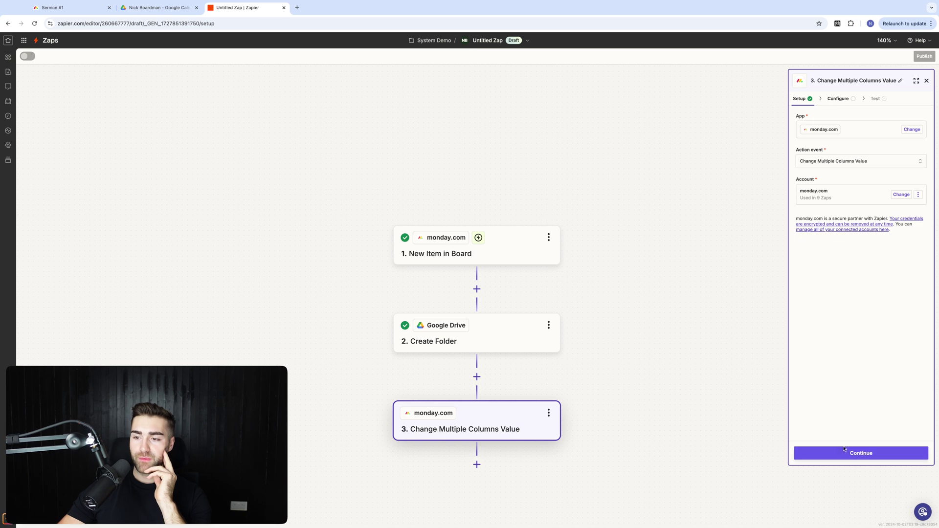
pyautogui.click(848, 449)
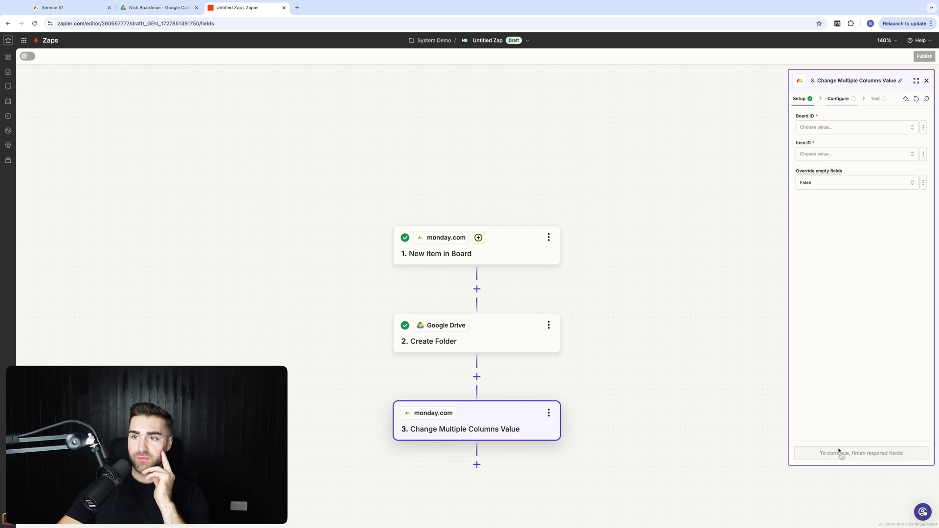
# Step: Set the Board ID to Service #1 and map the Item ID to the New Item in Board trigger's Item Id
pyautogui.click(854, 126)
pyautogui.click(708, 190)
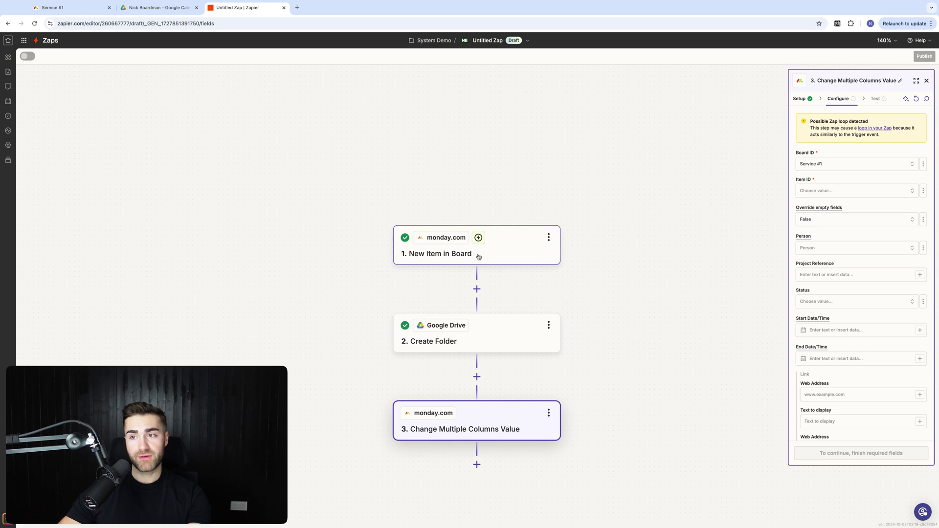
pyautogui.click(921, 192)
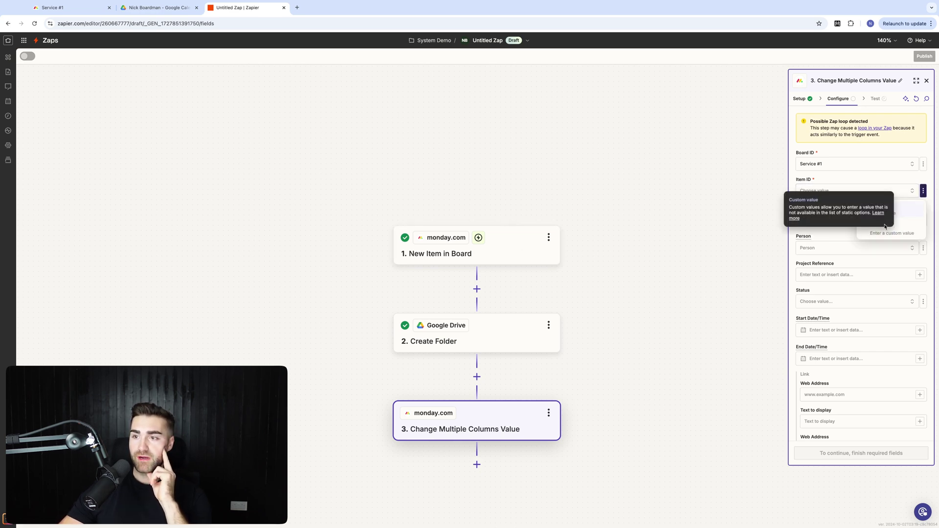
pyautogui.click(879, 225)
pyautogui.click(703, 251)
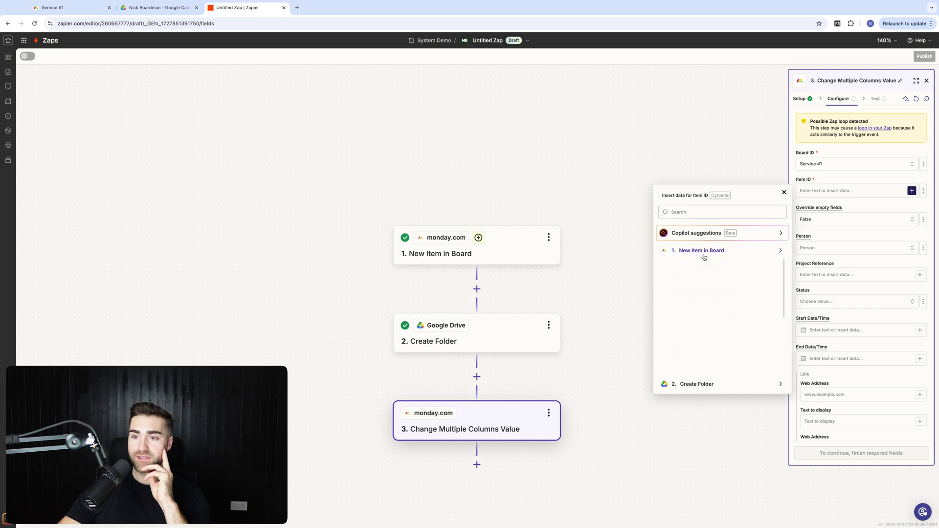
pyautogui.click(688, 303)
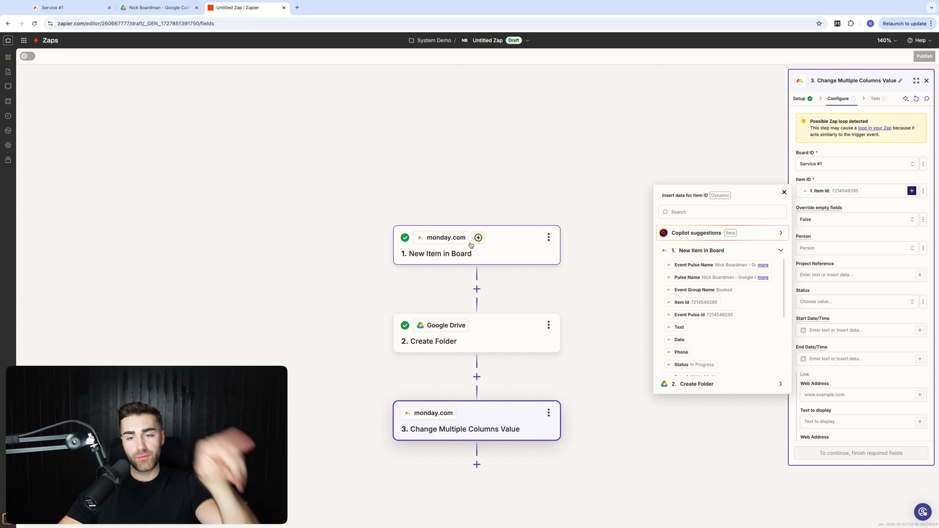
pyautogui.press('Escape')
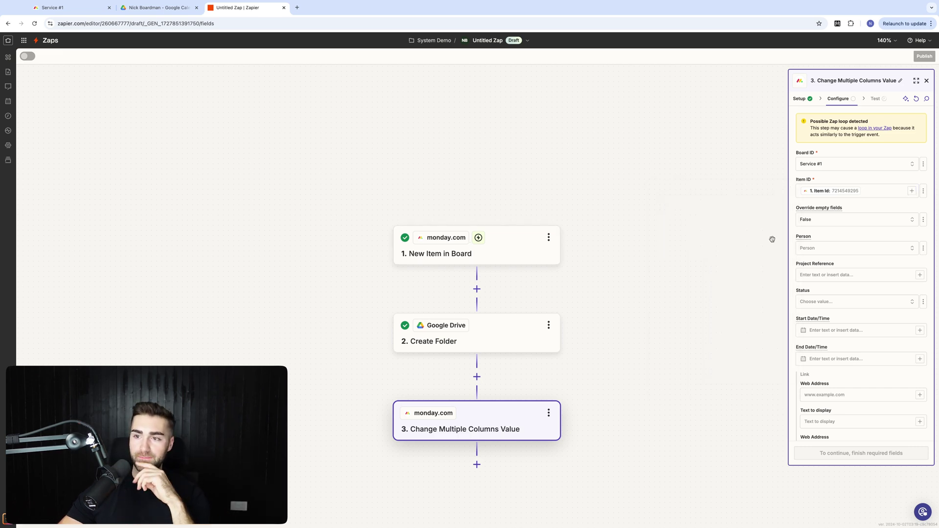
# Step: Map the first link's Web Address to the Create Folder step's Alternate Link and set its display text to "Google Drive Folder"
pyautogui.scroll(-1, 860, 264)
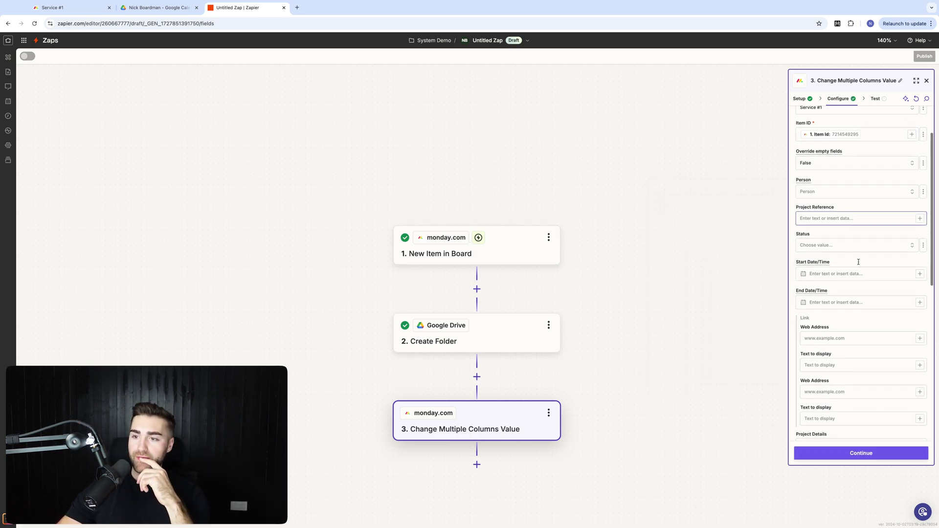
pyautogui.click(814, 339)
pyautogui.click(818, 336)
pyautogui.click(920, 338)
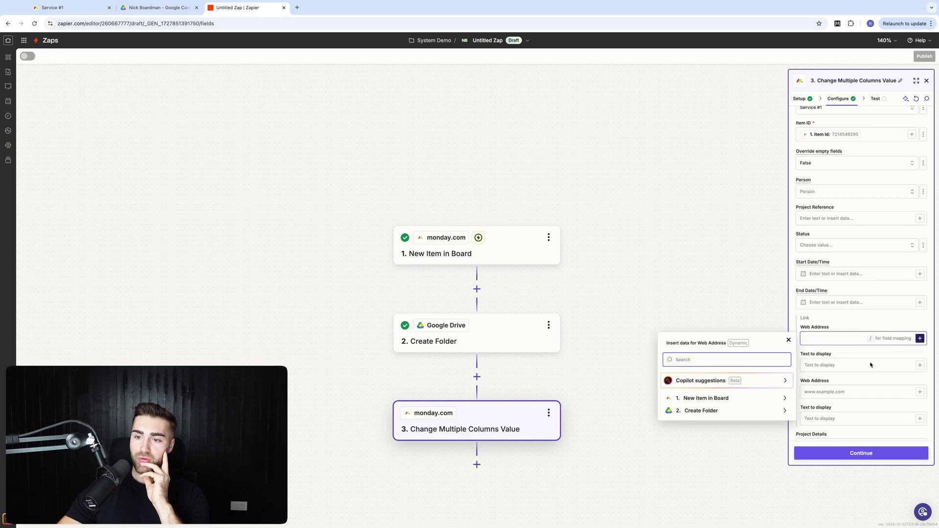
pyautogui.click(732, 411)
pyautogui.click(697, 340)
pyautogui.write('alternate')
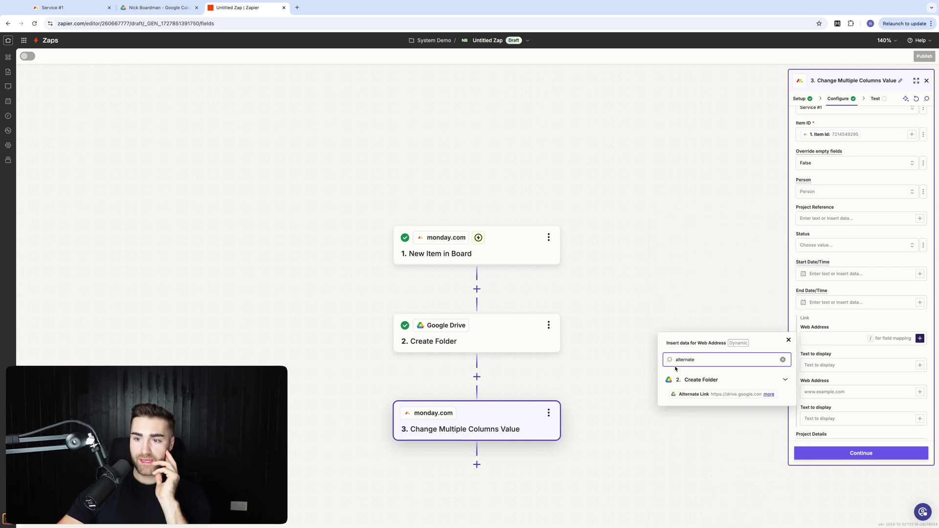
pyautogui.click(695, 394)
pyautogui.click(683, 286)
pyautogui.click(833, 374)
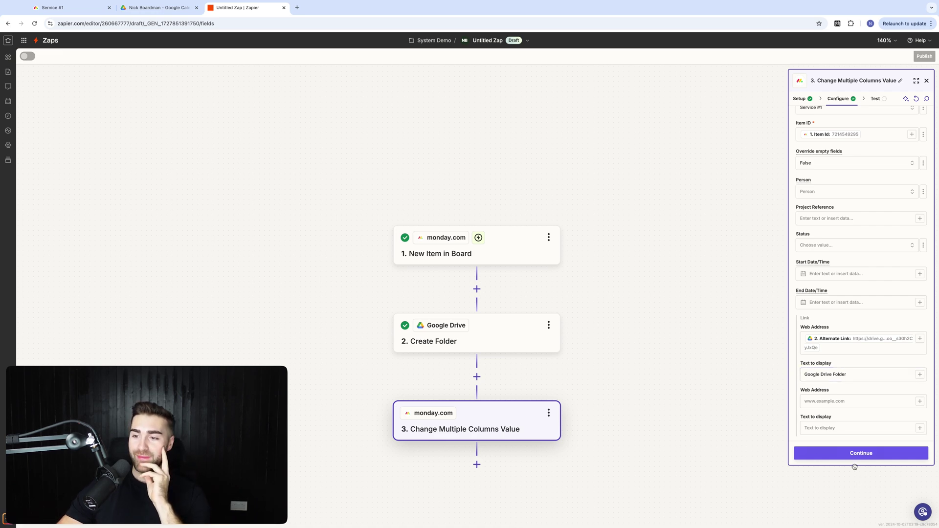
# Step: Test the Change Multiple Columns Value step, switch to the Service #1 board and open the Booked project's Google Drive Folder link
pyautogui.click(844, 453)
pyautogui.click(891, 453)
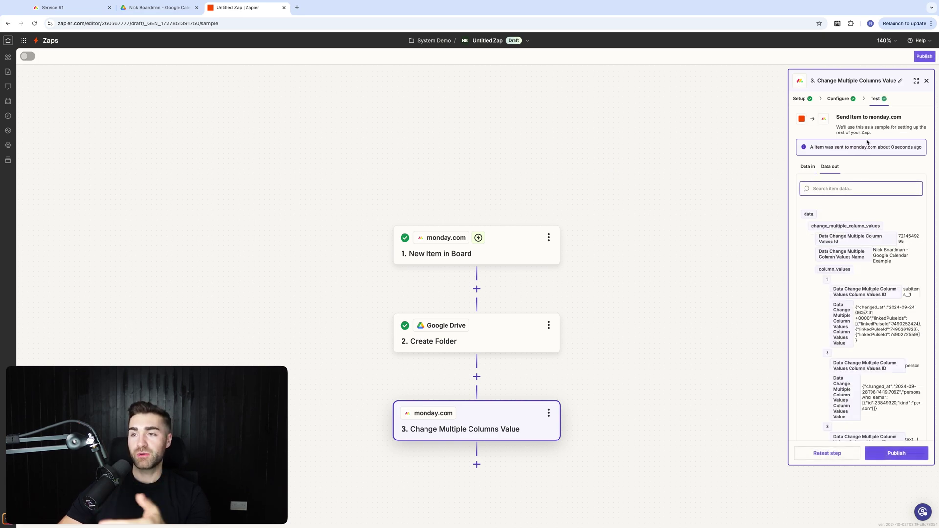
pyautogui.click(54, 7)
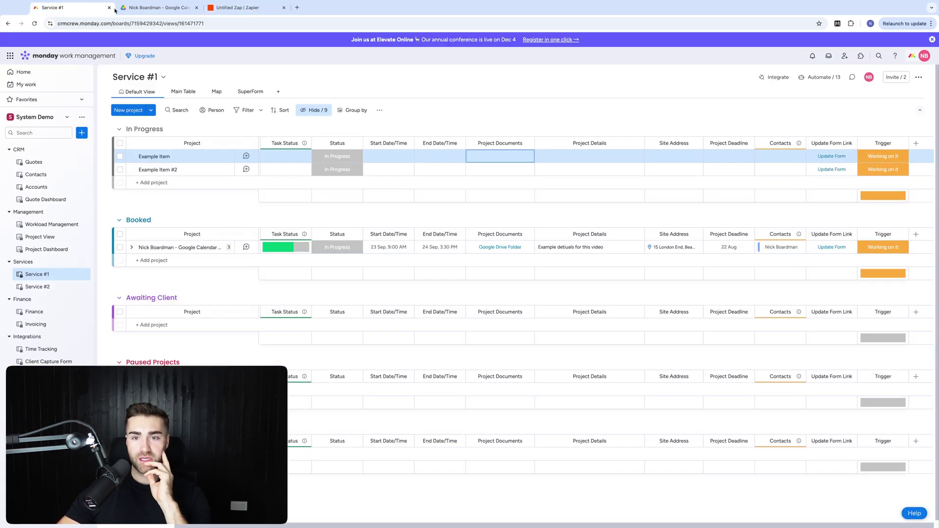
pyautogui.click(494, 248)
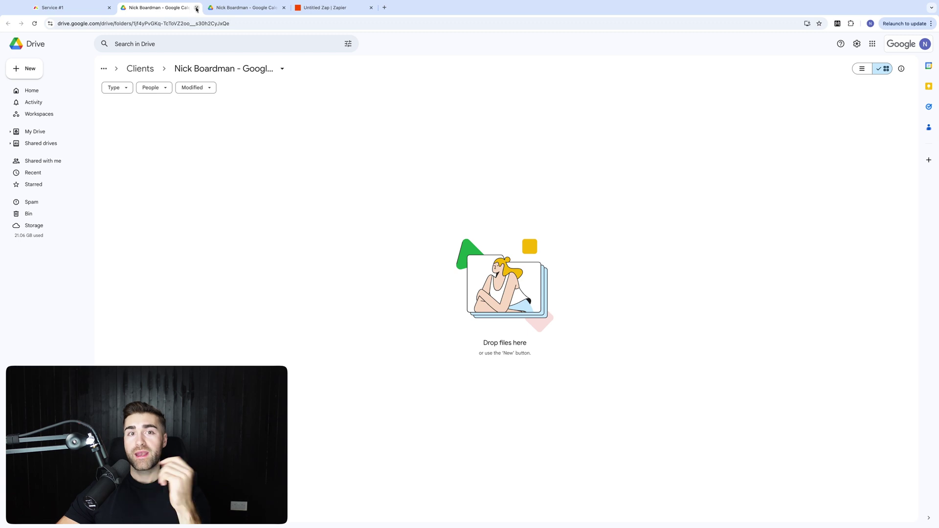
# Step: Add a project named "YouTube Demo Video For The People" to the In Progress group of the Service #1 board
pyautogui.click(69, 8)
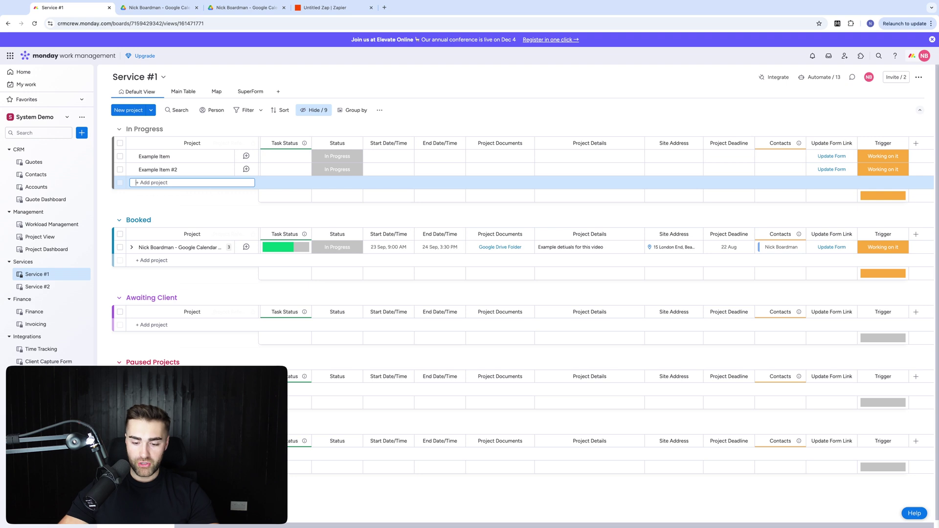
pyautogui.press('BackSpace')
pyautogui.press('BackSpace')
pyautogui.press('BackSpace')
pyautogui.press('BackSpace')
pyautogui.press('BackSpace')
pyautogui.press('BackSpace')
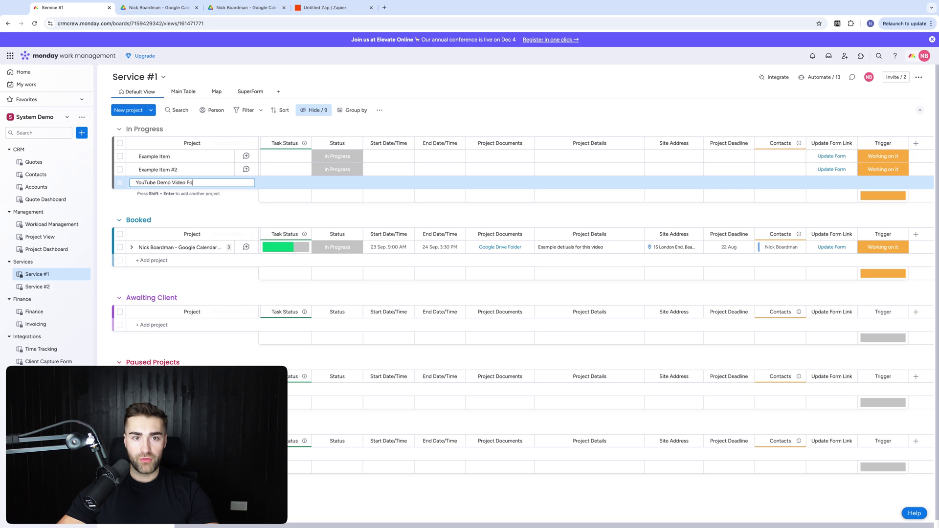
pyautogui.press('Return')
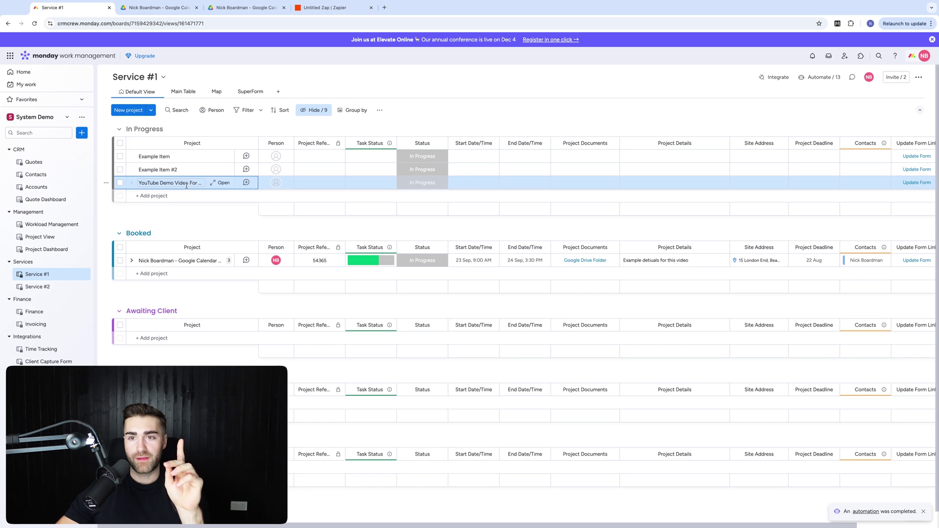
# Step: Switch to Zapier, publish the Zap and check its publishing status
pyautogui.click(312, 13)
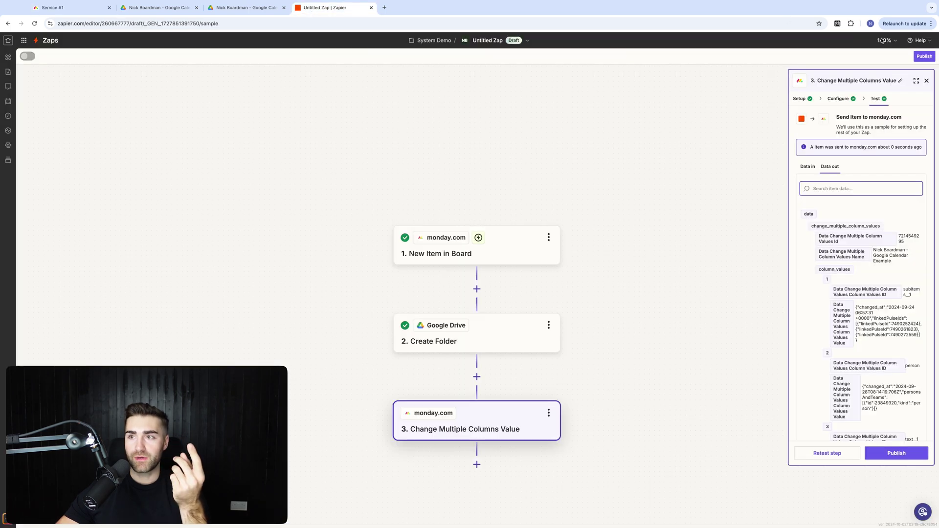
pyautogui.click(921, 57)
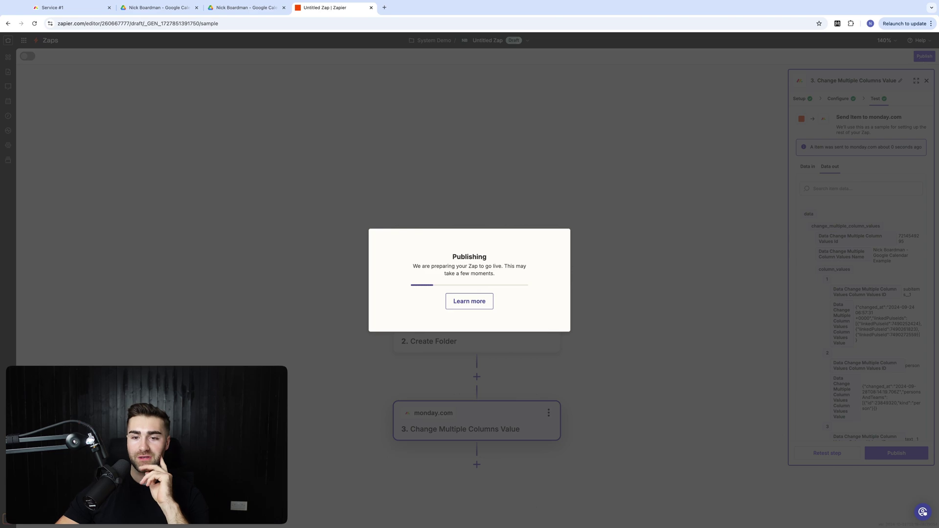
pyautogui.click(73, 8)
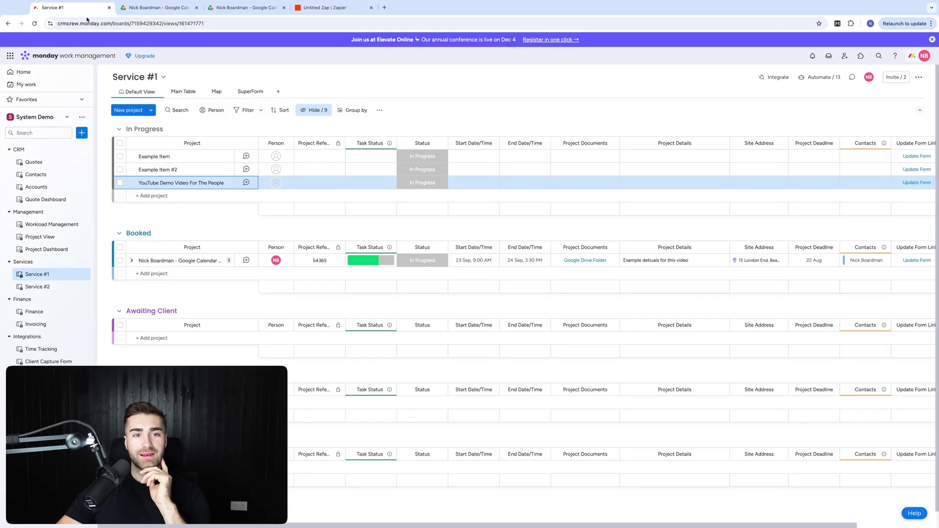
pyautogui.click(331, 8)
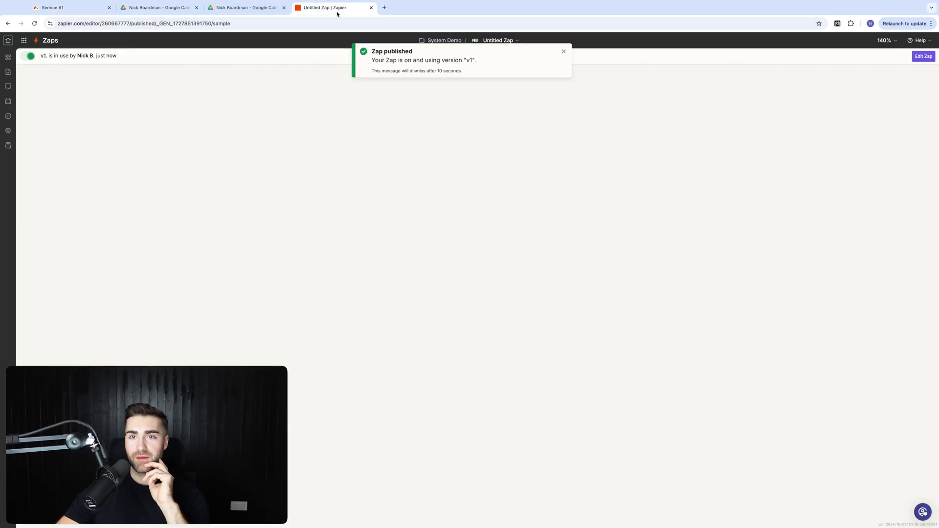
# Step: Duplicate the "YouTube Demo Video For The People" project on the Service #1 board to trigger the Zap
pyautogui.click(105, 9)
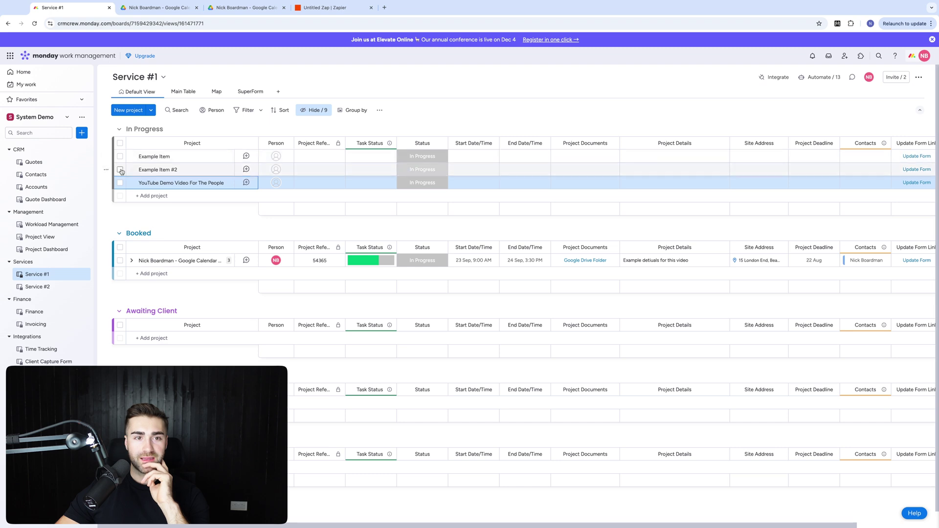
pyautogui.click(120, 183)
pyautogui.click(482, 497)
pyautogui.click(469, 460)
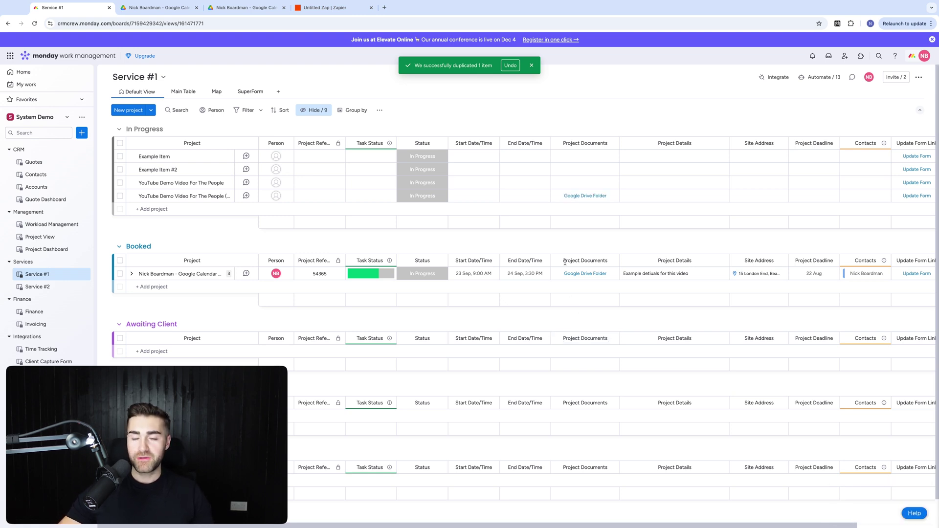
# Step: Open the duplicated project's Google Drive Folder link, inspect its parent Clients folder and return to the Service #1 board
pyautogui.click(585, 195)
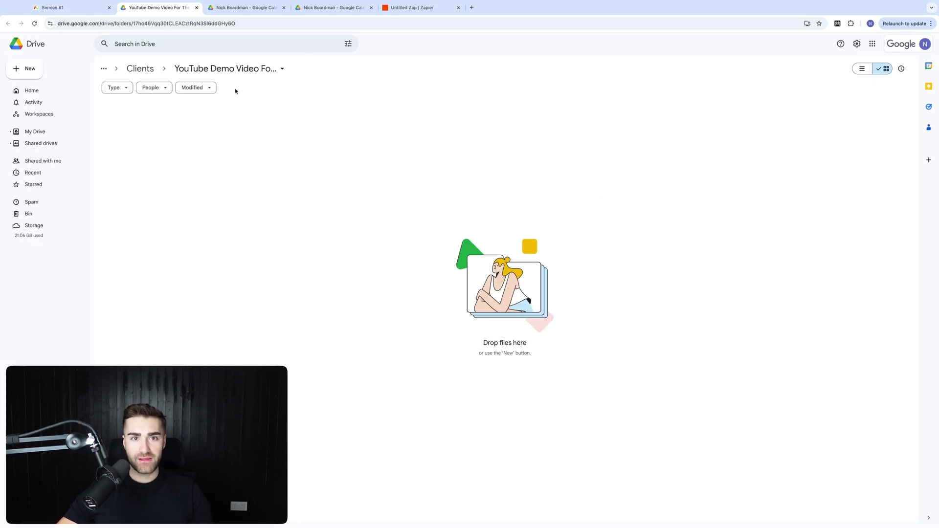
pyautogui.click(210, 73)
pyautogui.click(209, 74)
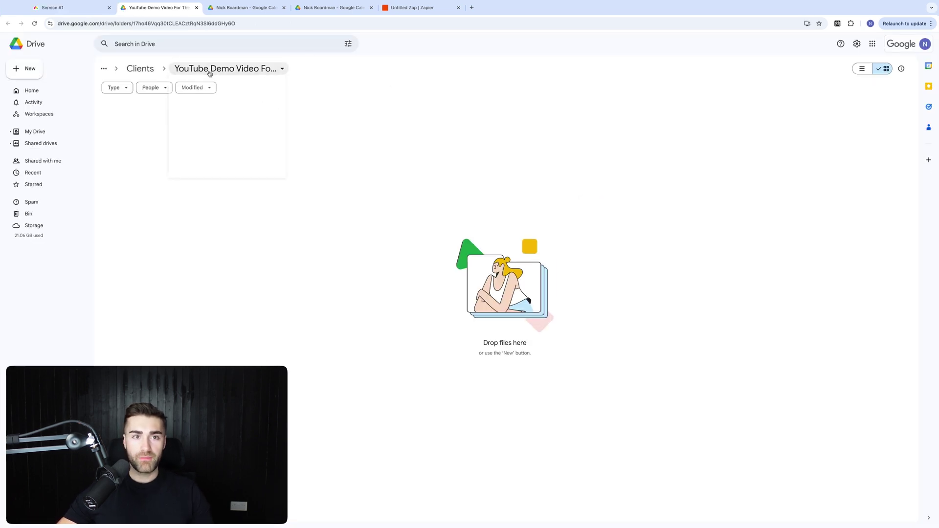
pyautogui.click(133, 68)
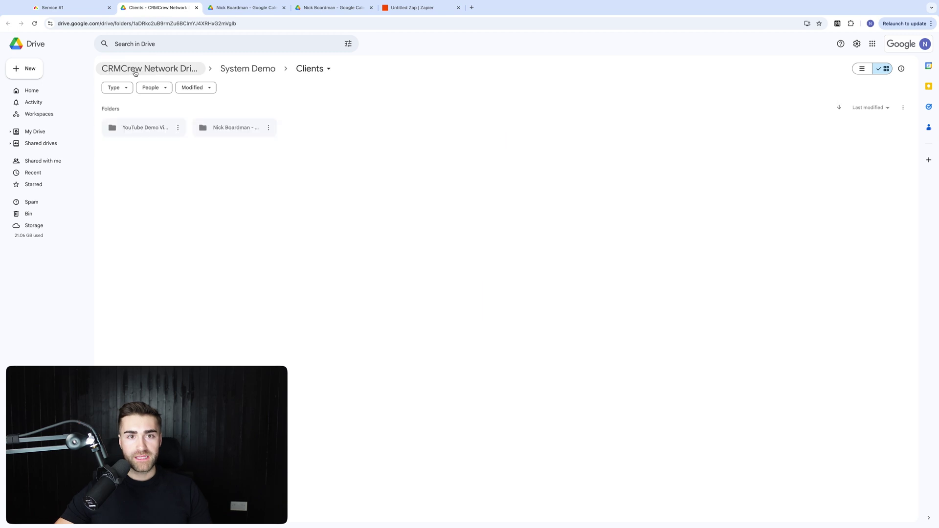
pyautogui.click(87, 4)
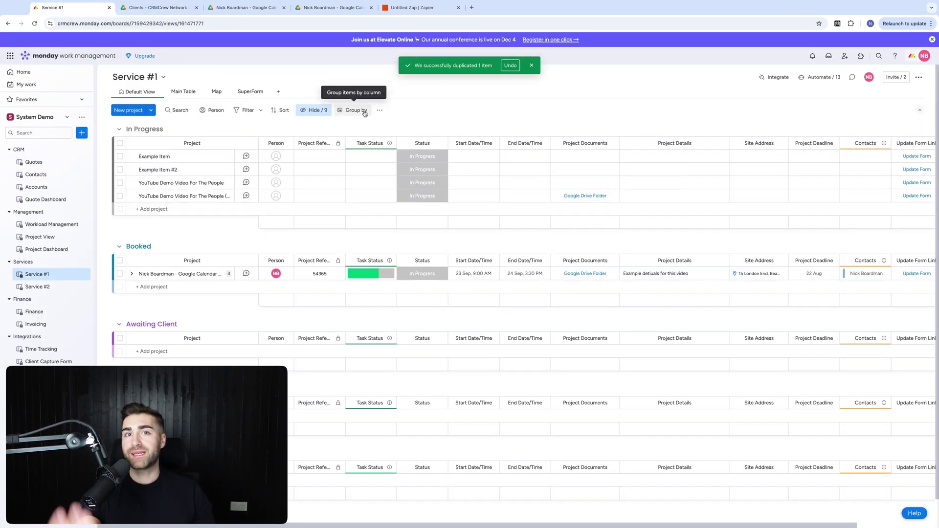